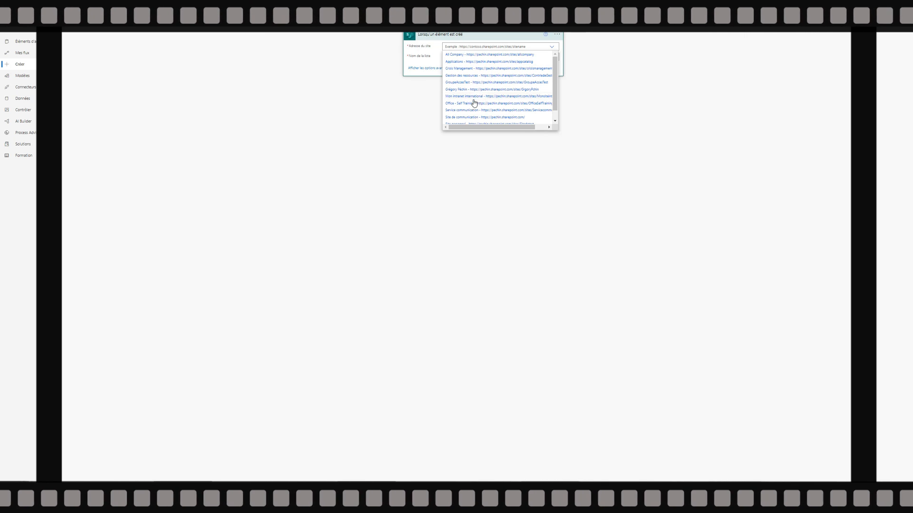
Step: Point the item-creation trigger at the Office - Self Training site and its Liste source list
left_click(470, 103)
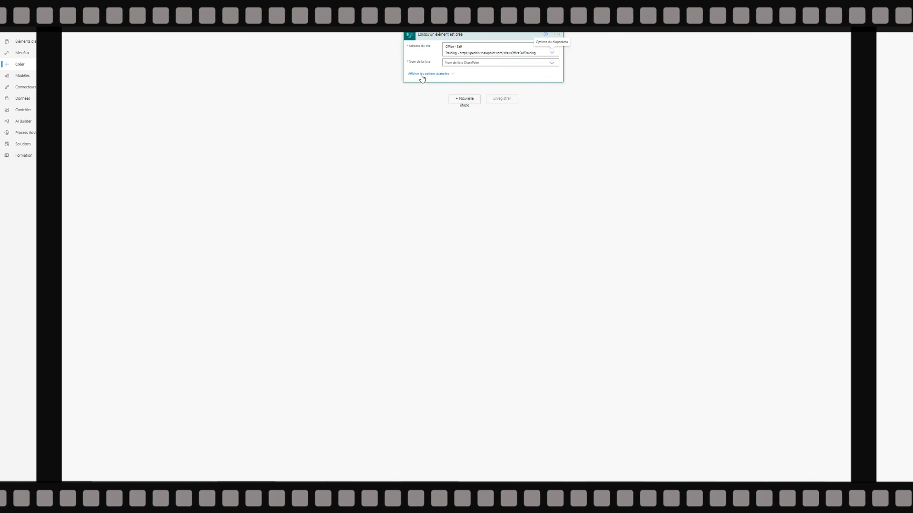
left_click(552, 64)
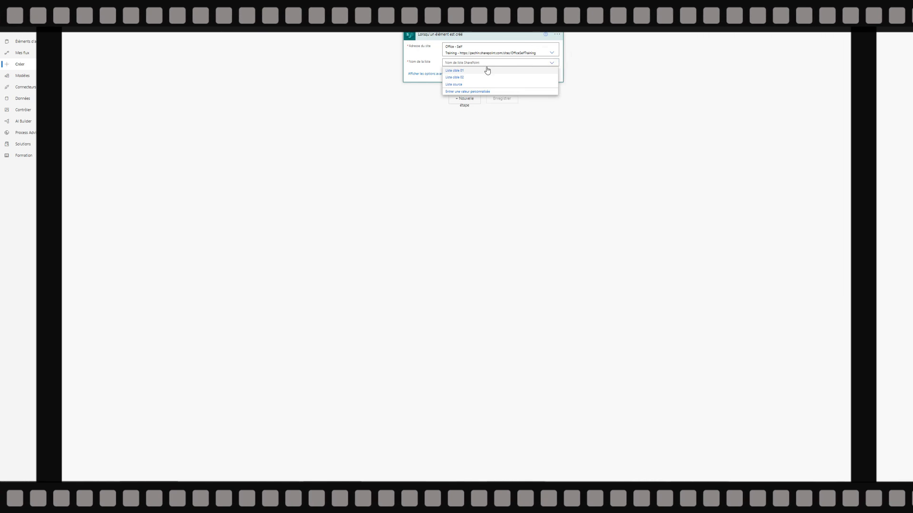
left_click(454, 85)
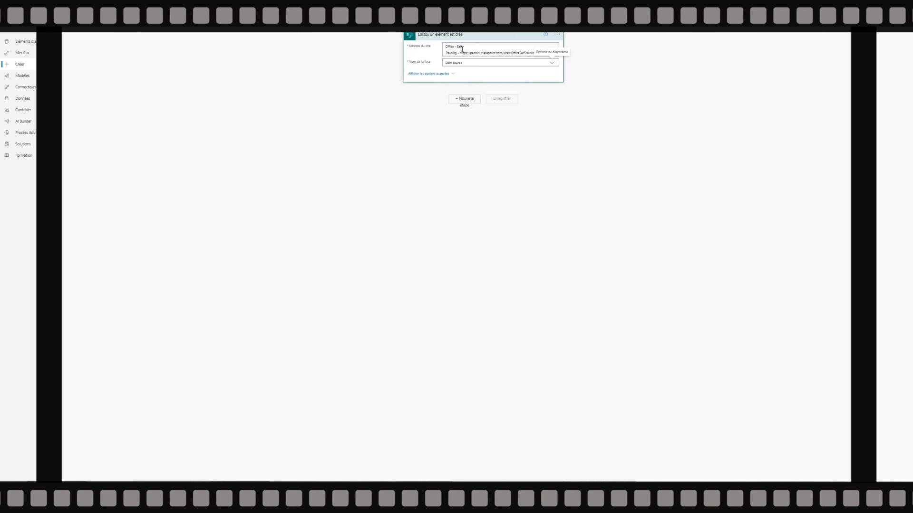
Step: Add a new step to the flow and browse the available actions for "sharepoint"
left_click(464, 100)
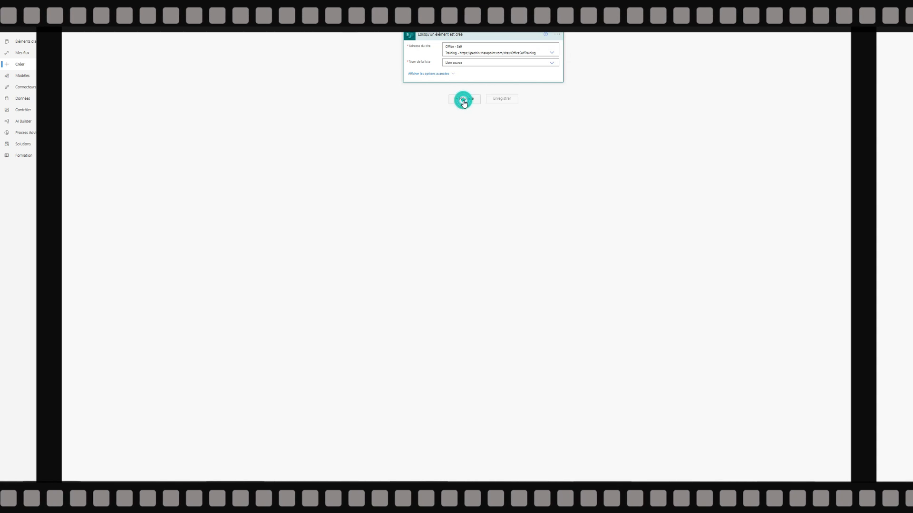
left_click(421, 71)
type("sharepoint")
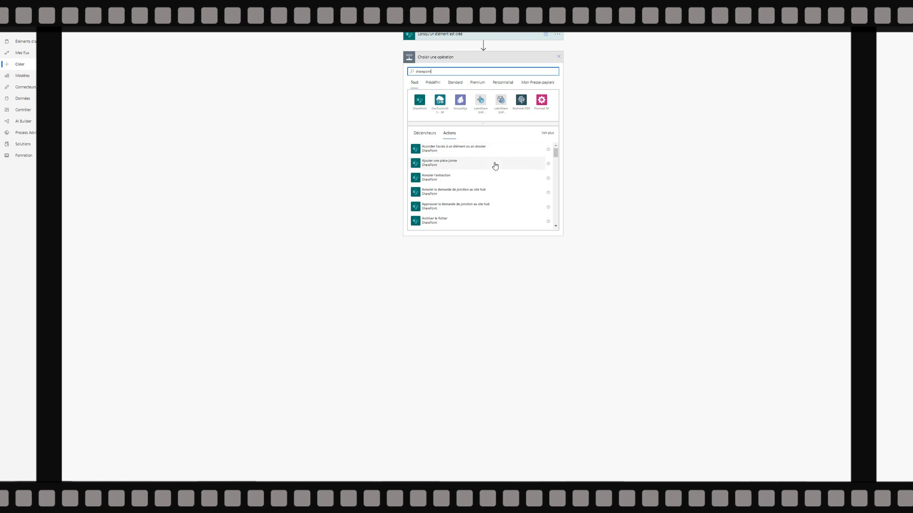
scroll(502, 174, "down", 1)
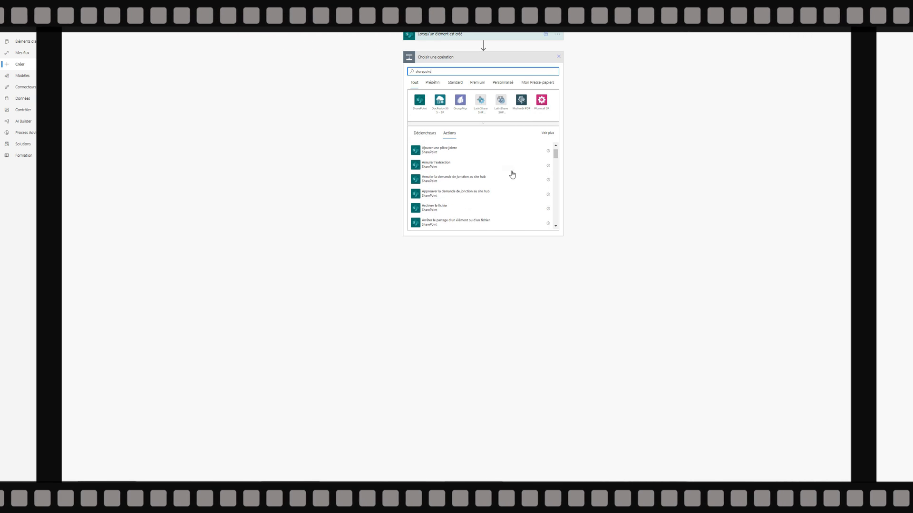
left_click_drag(557, 156, 558, 182)
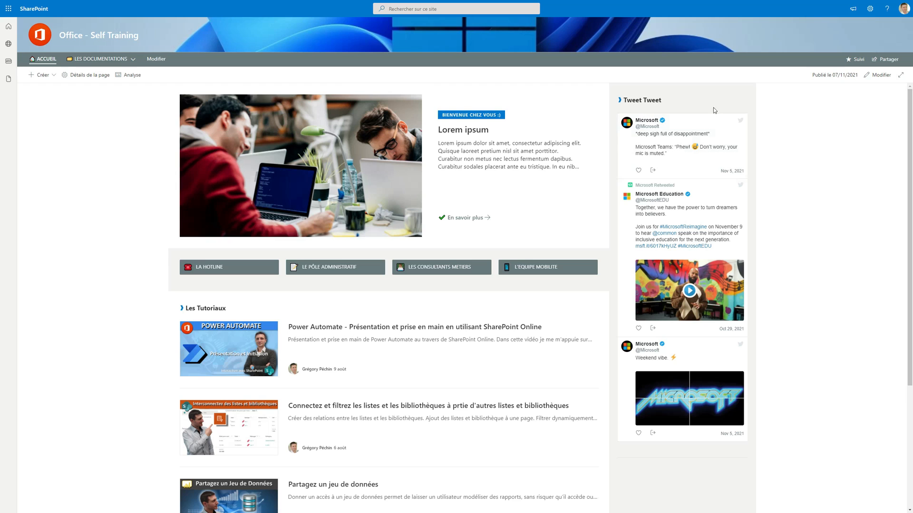
Step: Open Liste source from the contents of the Office - Self Training site to view its columns
left_click(869, 8)
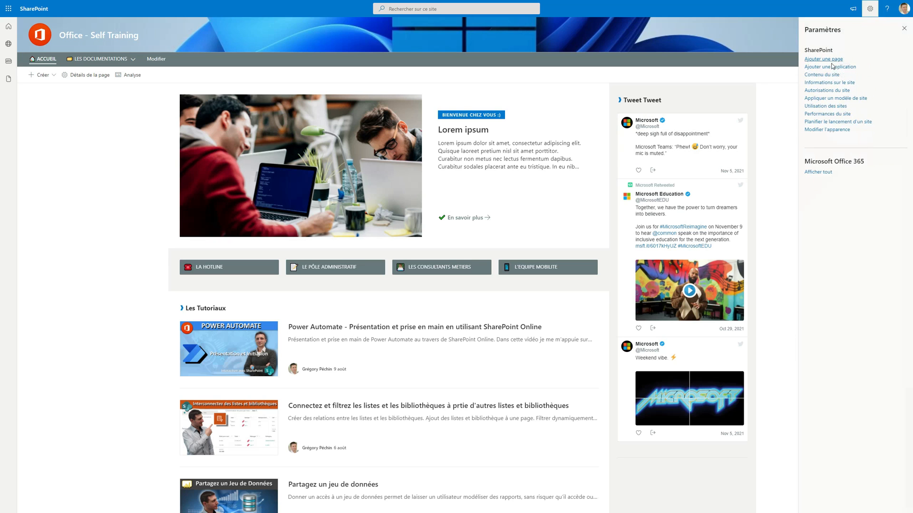
left_click(826, 75)
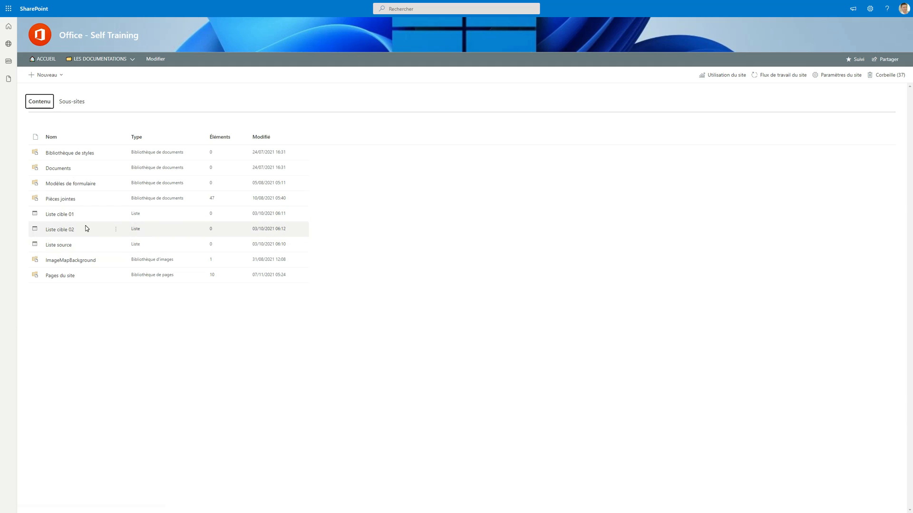
left_click(75, 245)
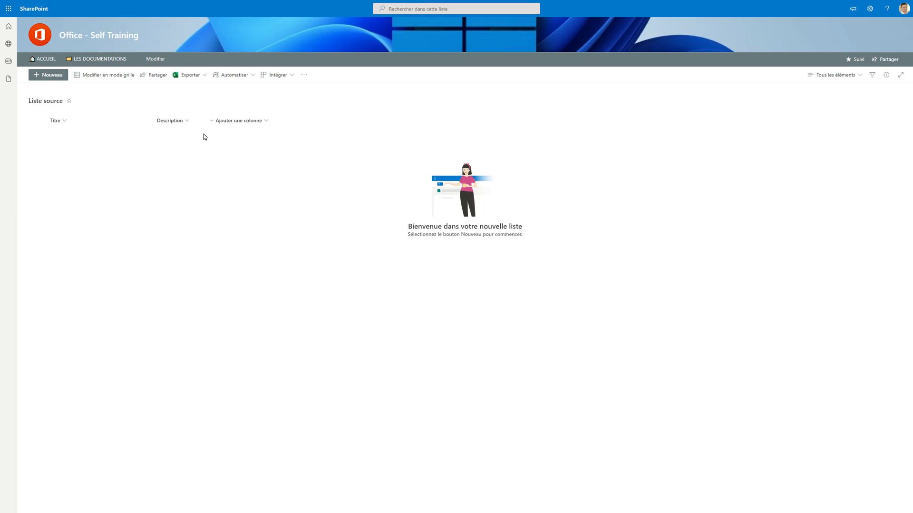
Step: Open Liste cible 02 and Liste cible 01 from the site contents to view their columns
left_click(870, 9)
left_click(825, 80)
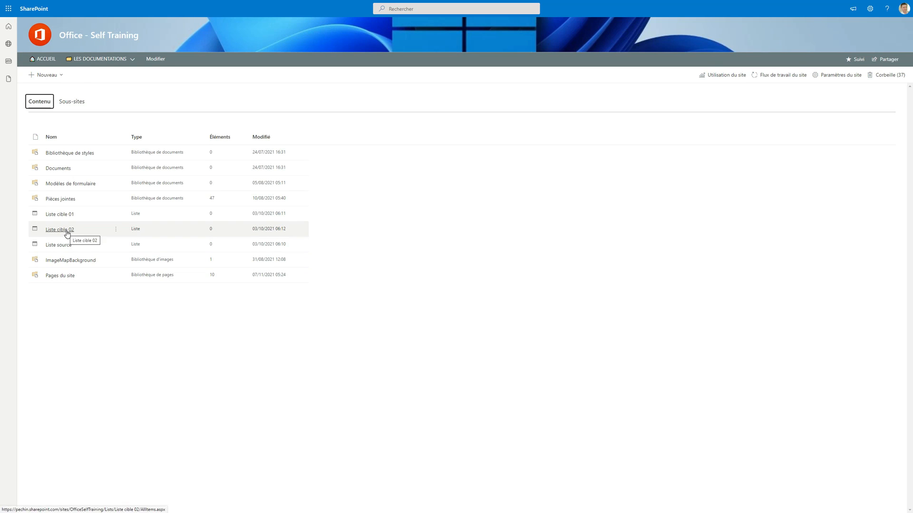
left_click(67, 230)
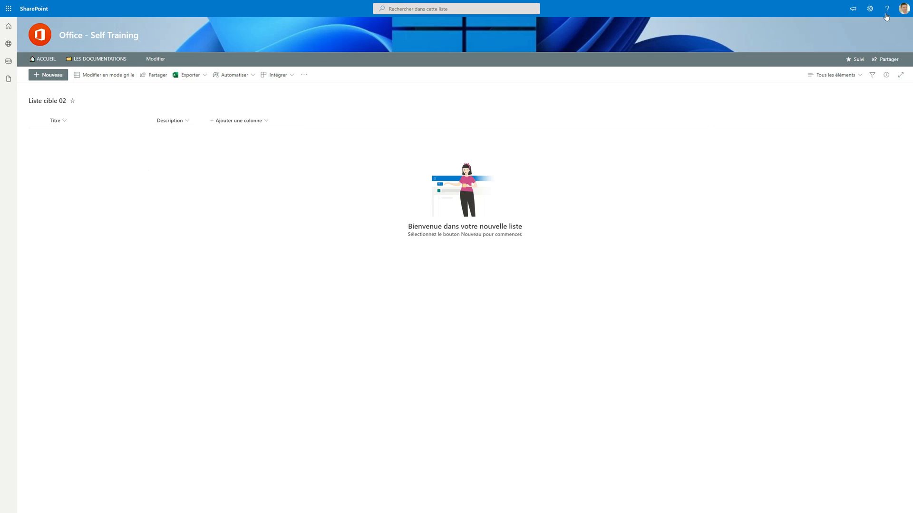
left_click(870, 9)
left_click(831, 75)
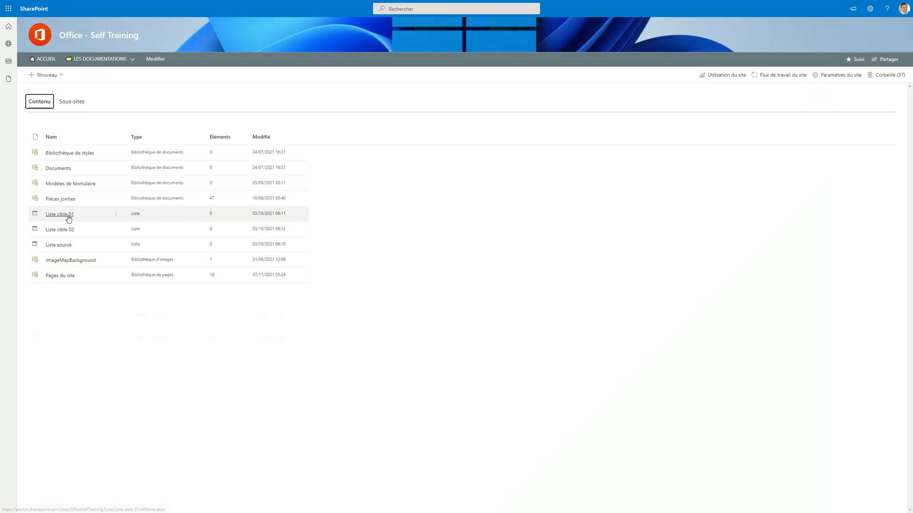
left_click(69, 218)
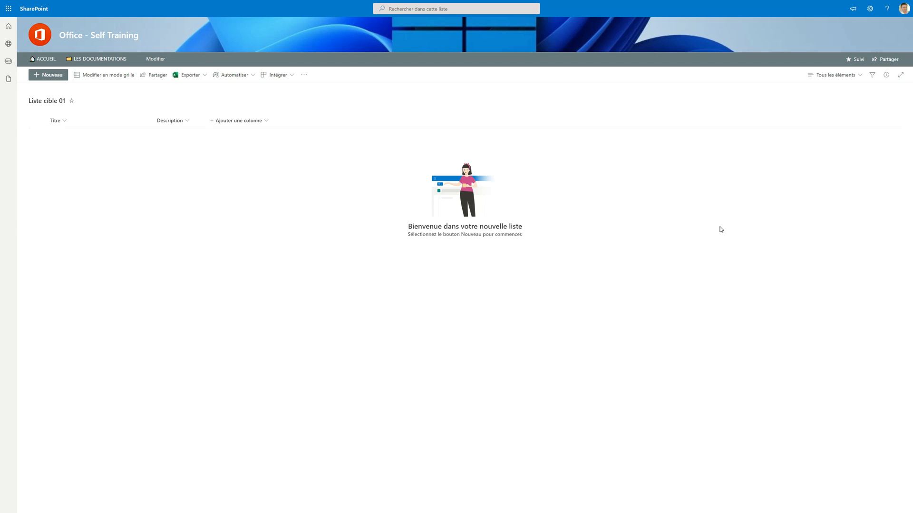
Step: Add an item to Liste source with the title "Exemple de titre" and the description "Exemple de description"
left_click(870, 8)
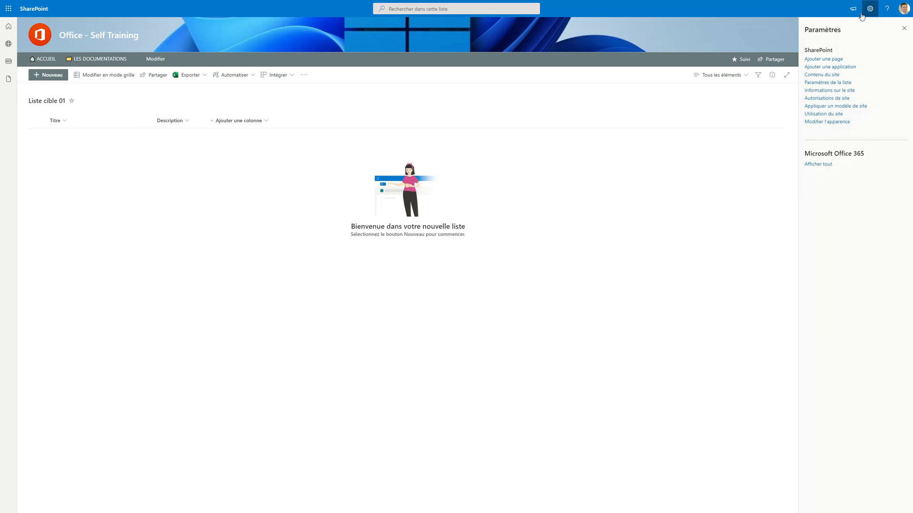
left_click(825, 75)
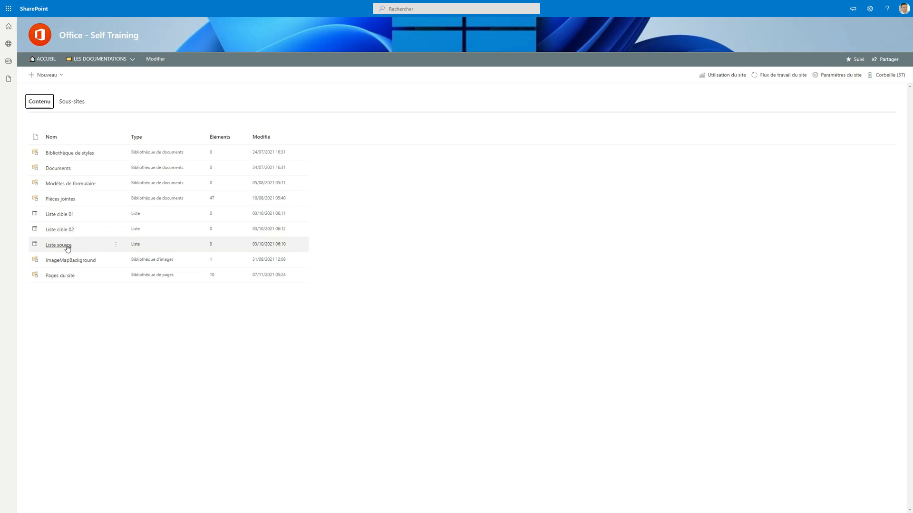
left_click(59, 244)
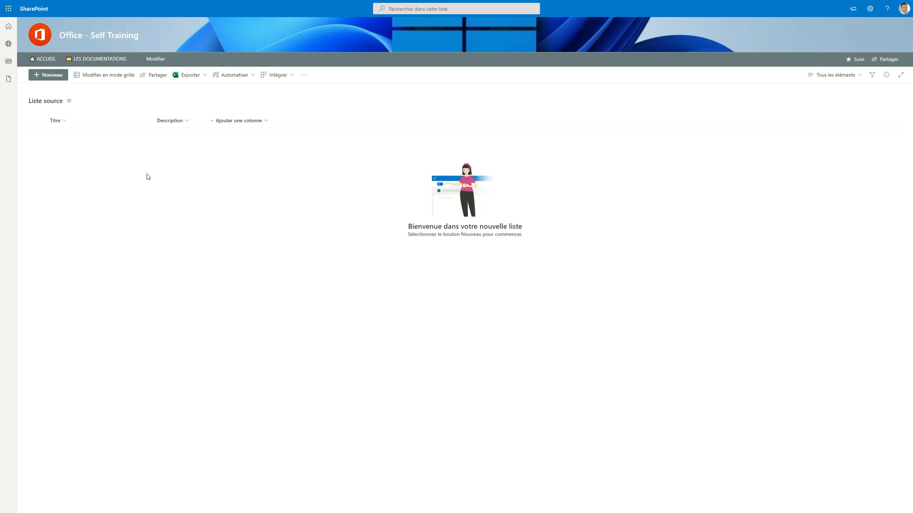
left_click(49, 76)
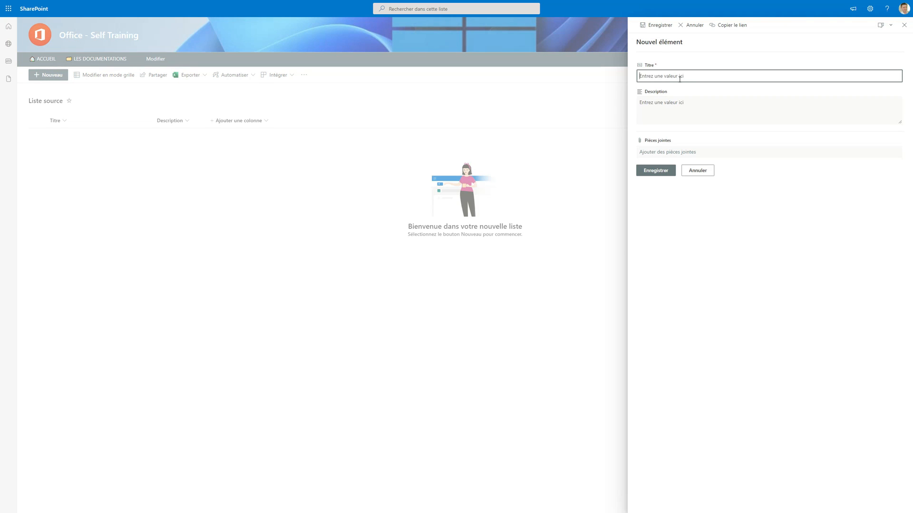
type("Exemple de titre")
left_click(665, 100)
type("Ex")
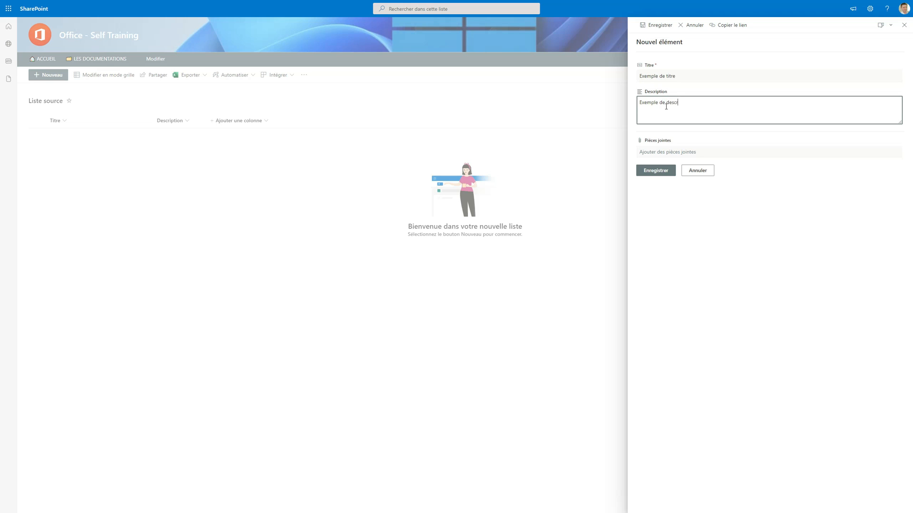
left_click(655, 171)
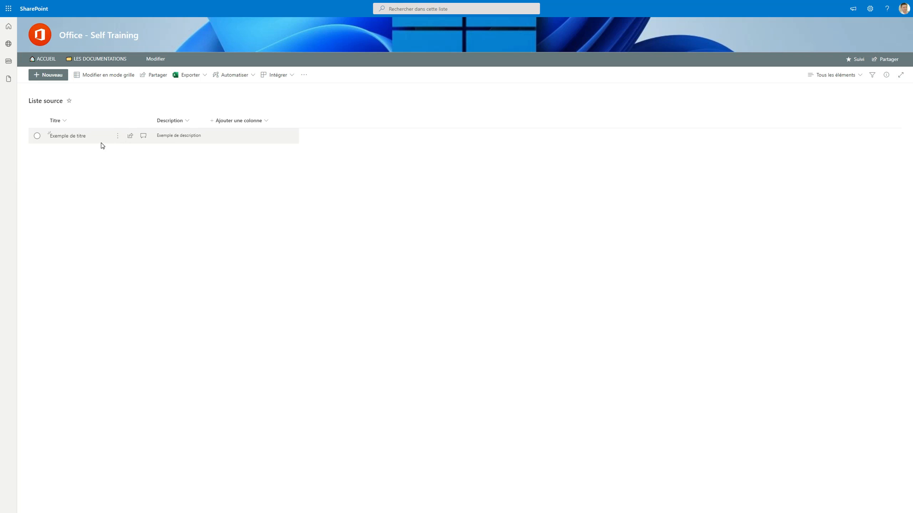
Step: Check Liste cible 02 for a copy of the new item, and return to Liste source
left_click(870, 9)
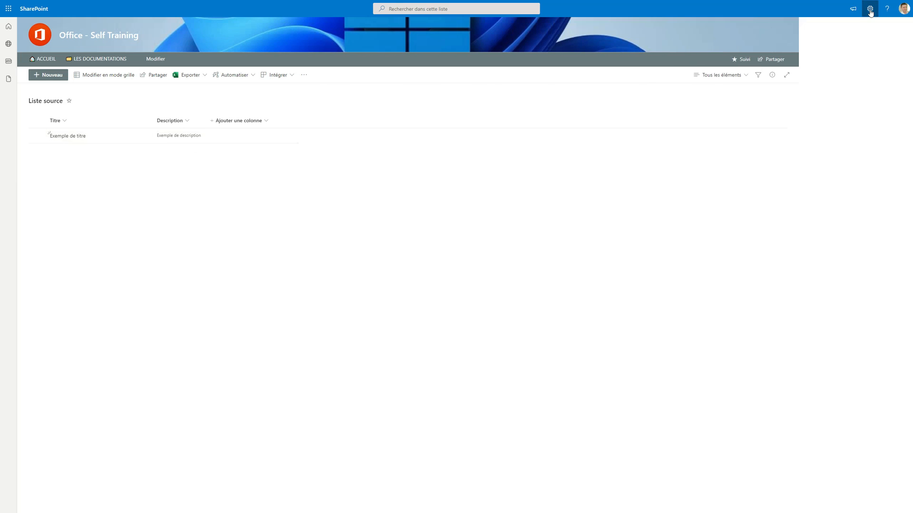
left_click(822, 76)
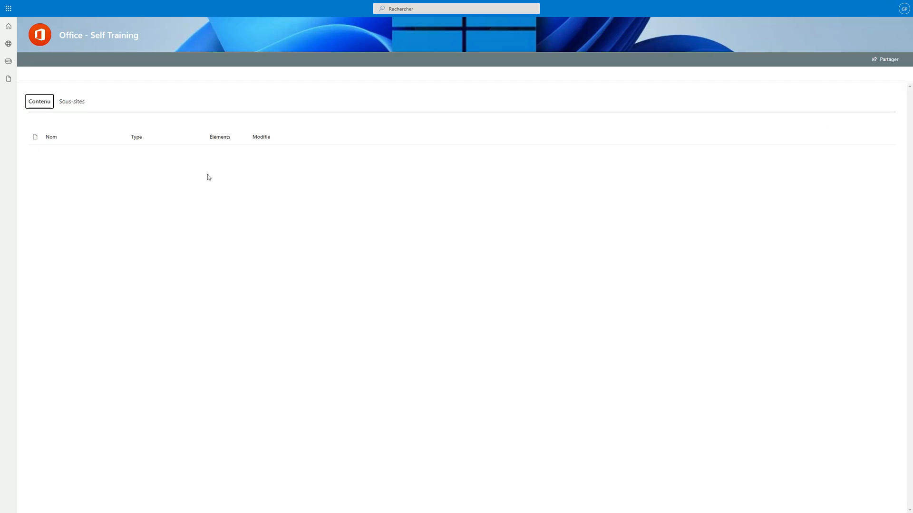
left_click(69, 229)
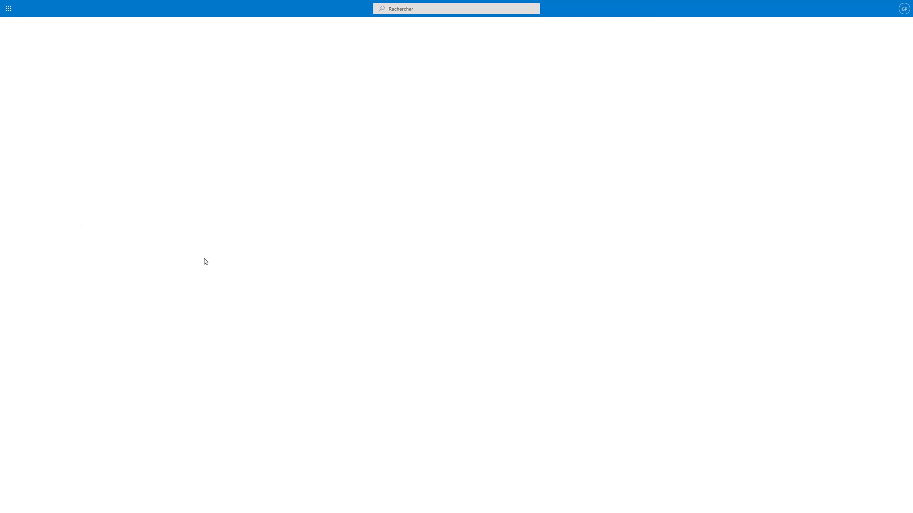
left_click(869, 9)
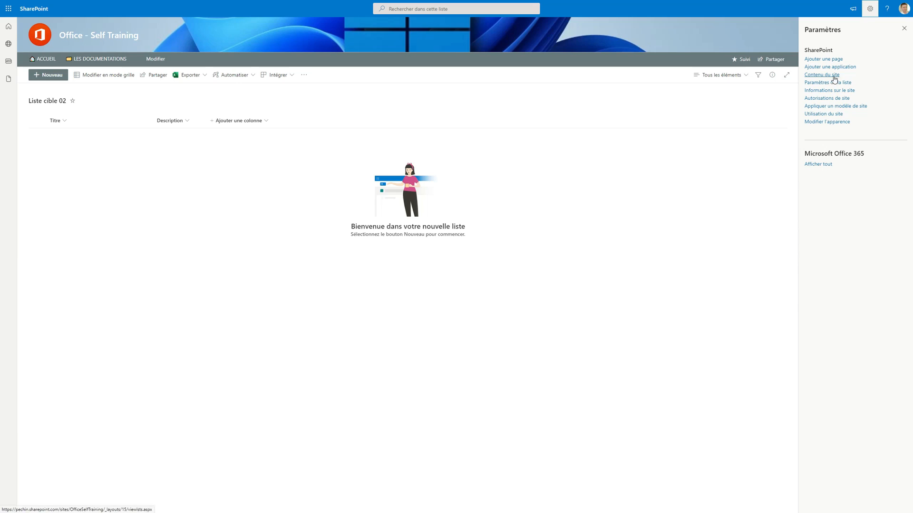
left_click(833, 77)
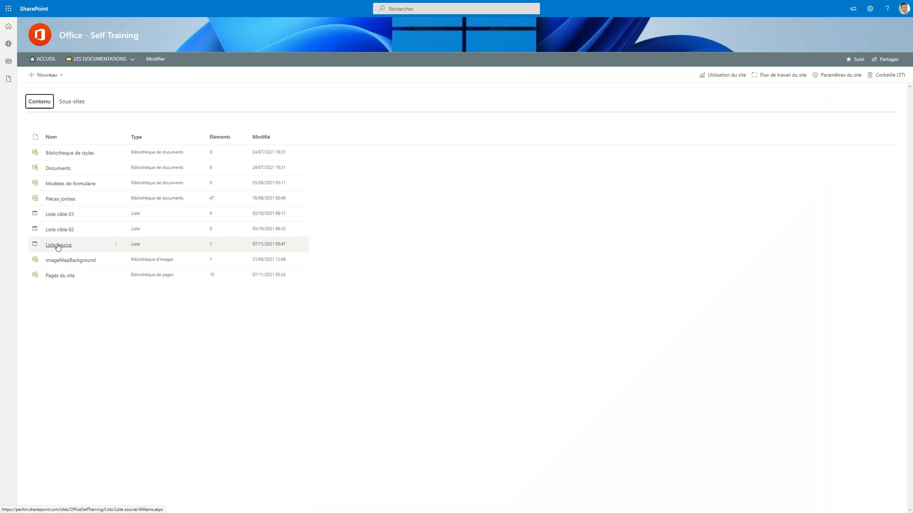
left_click(57, 245)
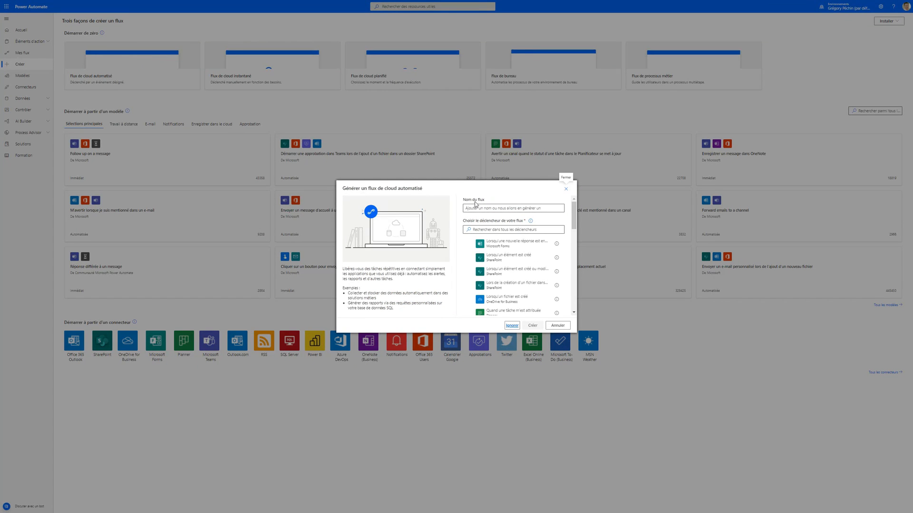
Step: Create an automated cloud flow named "Copie des données dans d'autres listes" with the SharePoint trigger "Lorsqu'un élément est créé"
left_click(475, 207)
type("G")
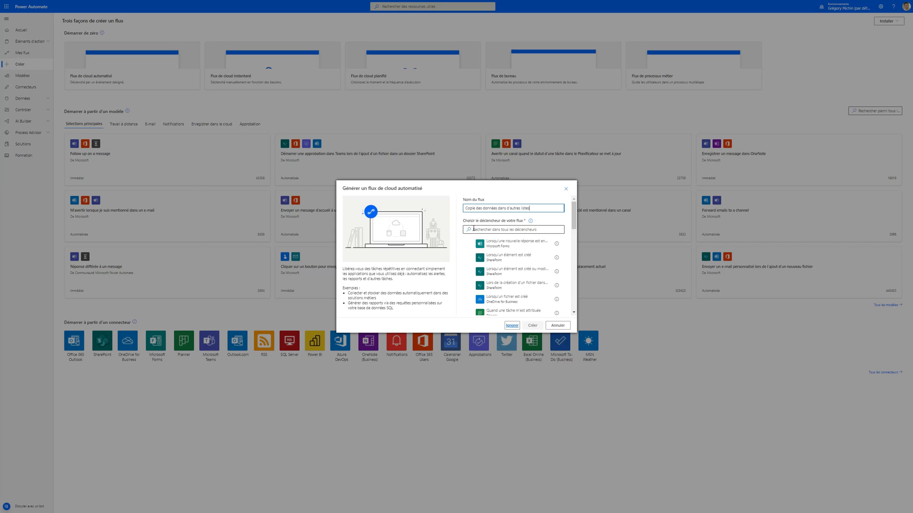
left_click(480, 230)
type("sharepoint")
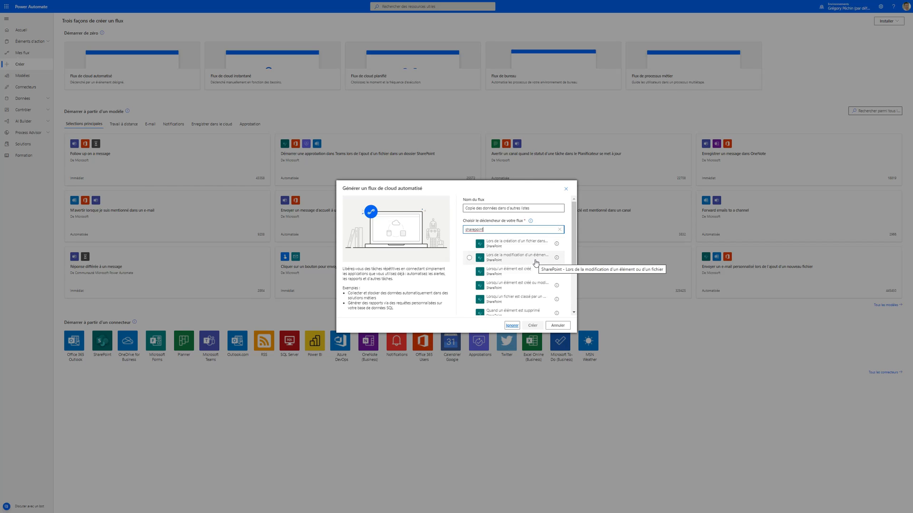
left_click(523, 277)
left_click(531, 326)
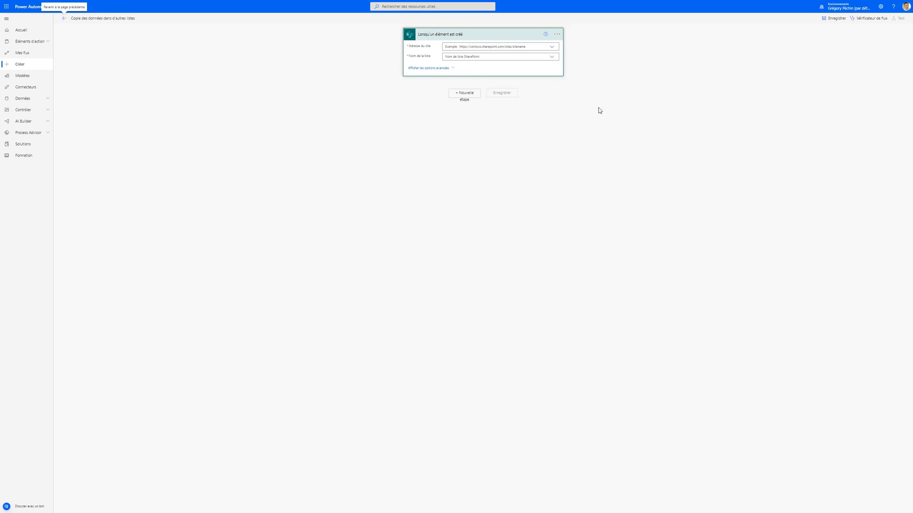
Step: Set the trigger's site address to Office - Self Training and its list name to Liste source
left_click(552, 47)
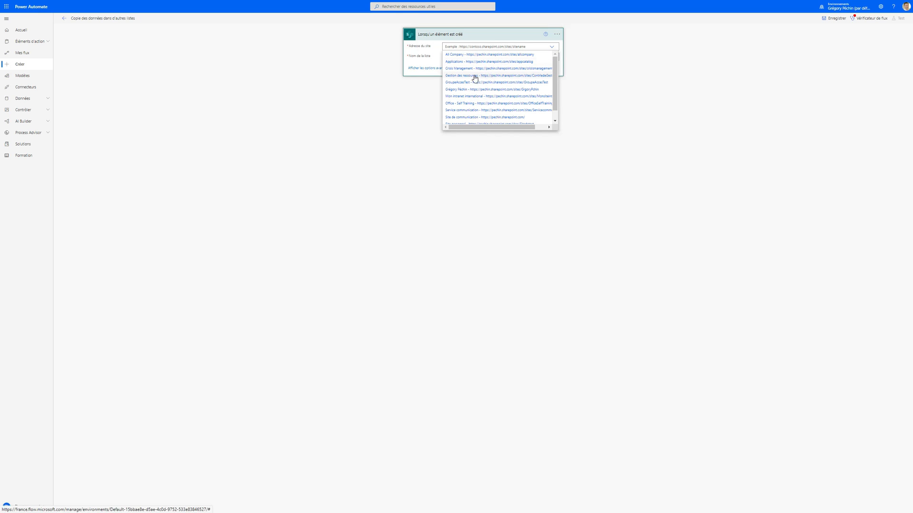
left_click(474, 104)
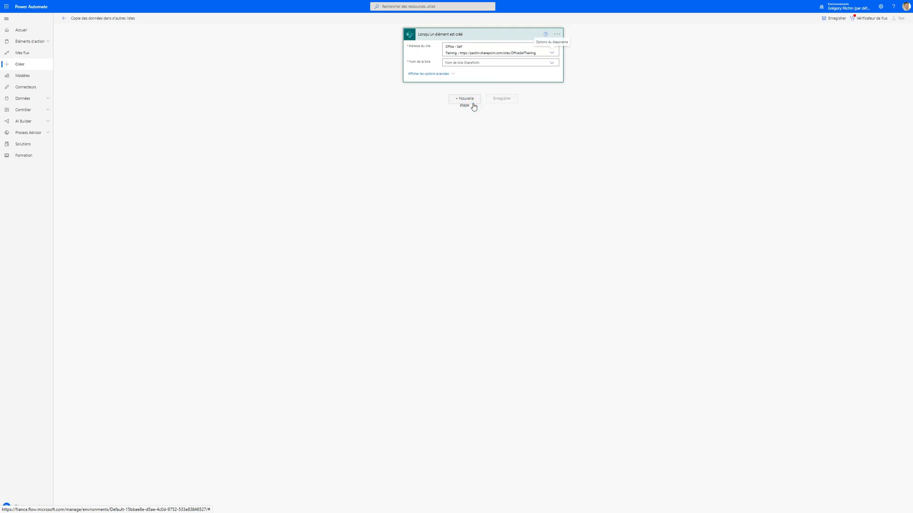
left_click(552, 64)
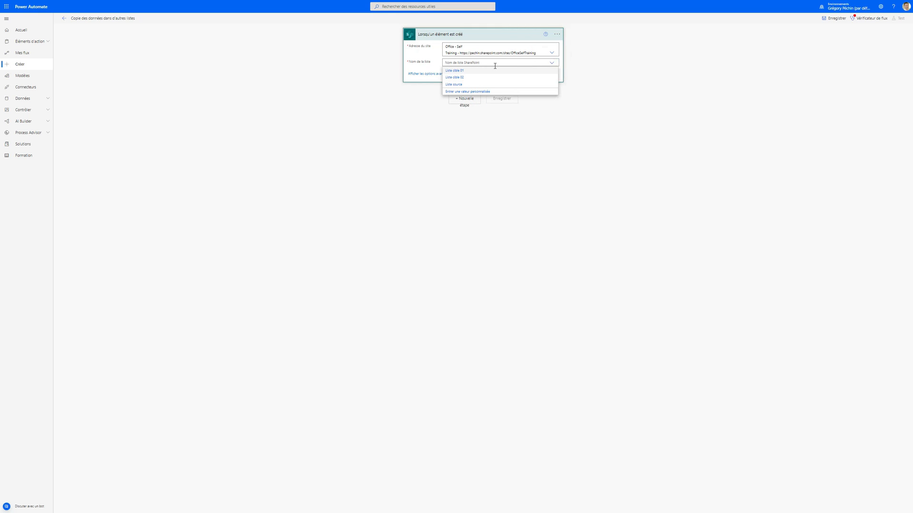
left_click(456, 84)
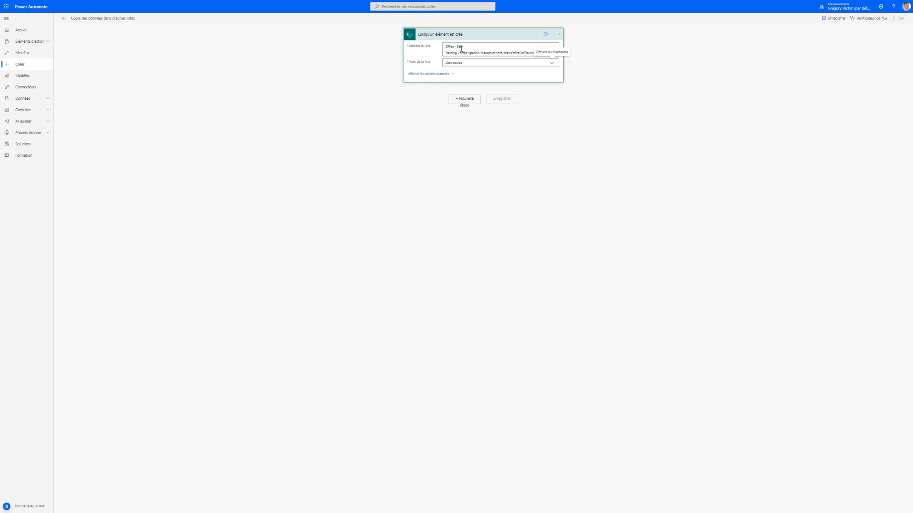
Step: Add the SharePoint action "Créer un élément" as a new step below the trigger
left_click(464, 103)
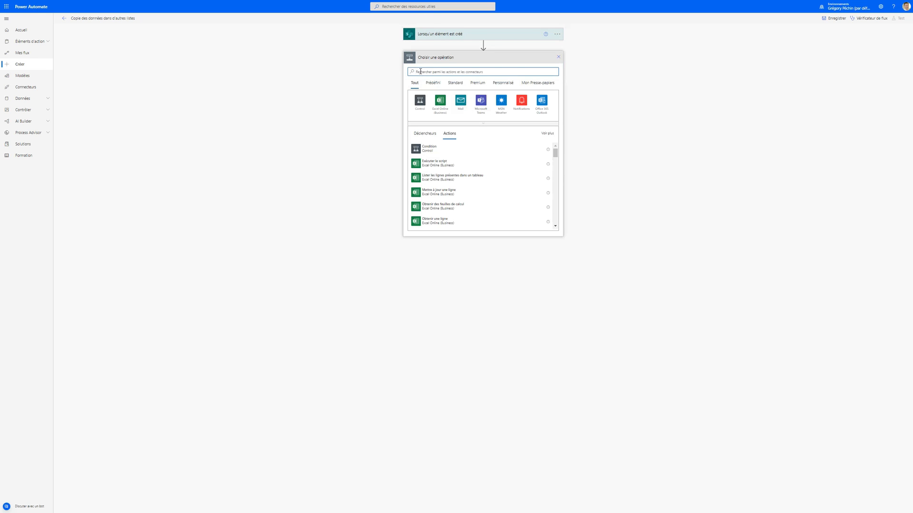
left_click(420, 71)
type("shar")
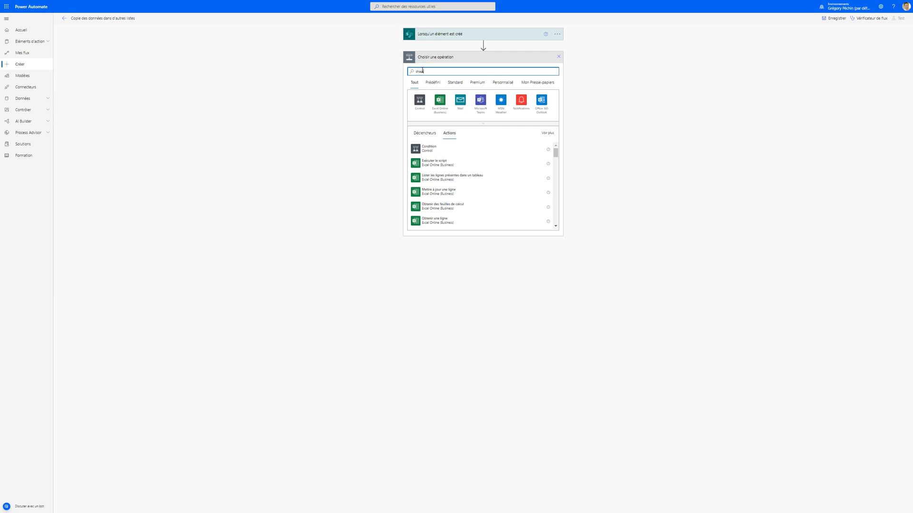
type("epoint")
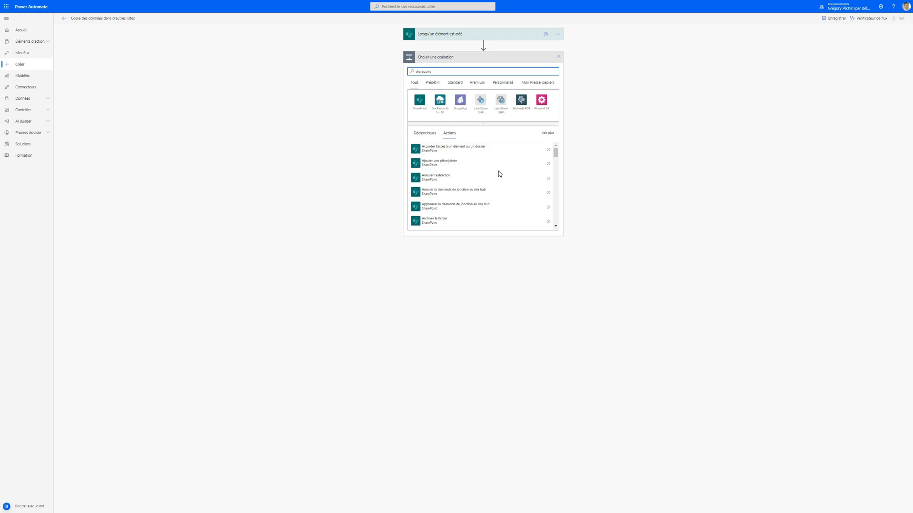
left_click_drag(554, 151, 557, 167)
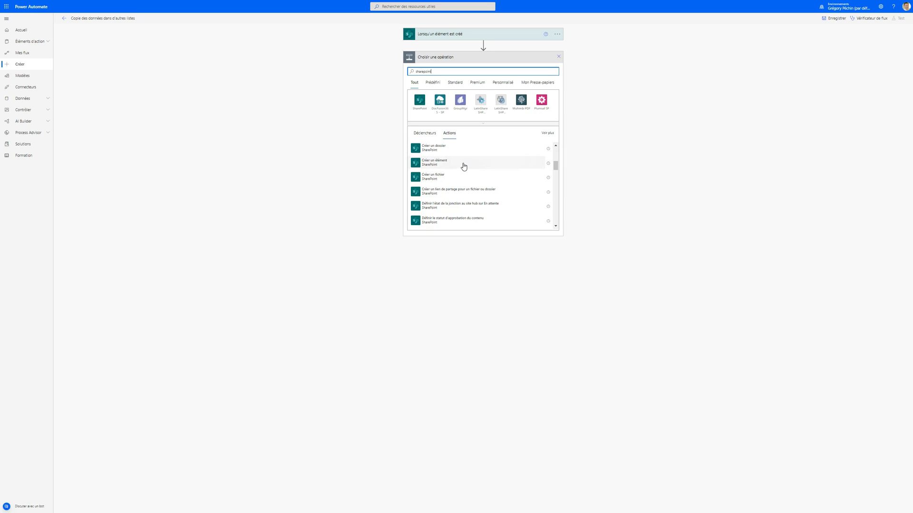
left_click(463, 167)
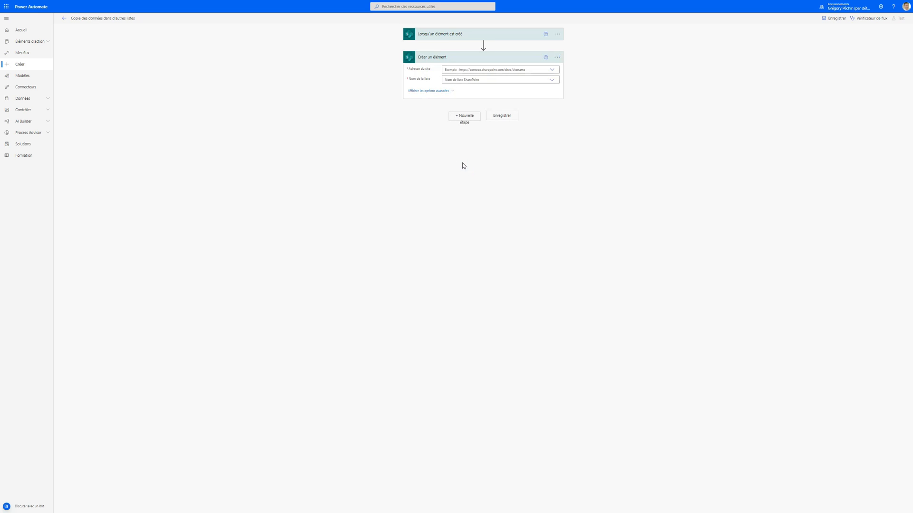
Step: Set the Créer un élément action's site address to Office - Self Training and its list name to Liste cible 01
left_click(552, 70)
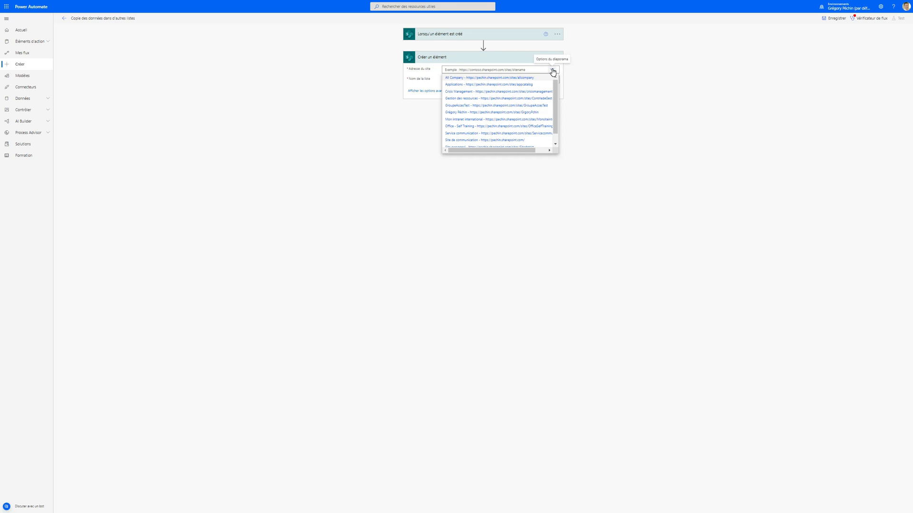
left_click(460, 127)
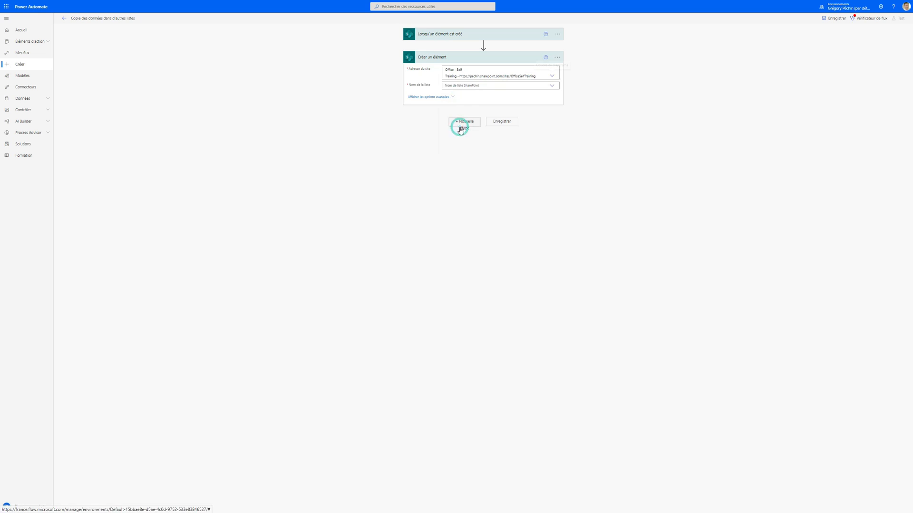
left_click(551, 87)
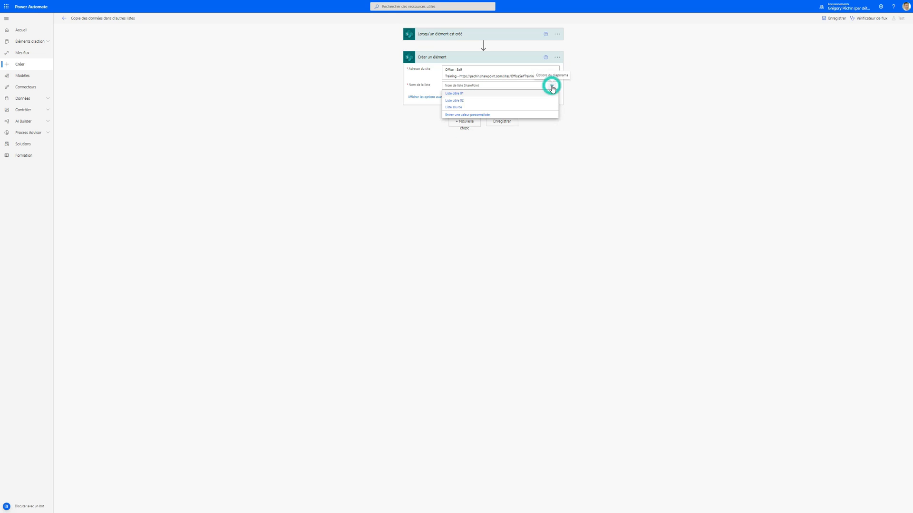
left_click(460, 94)
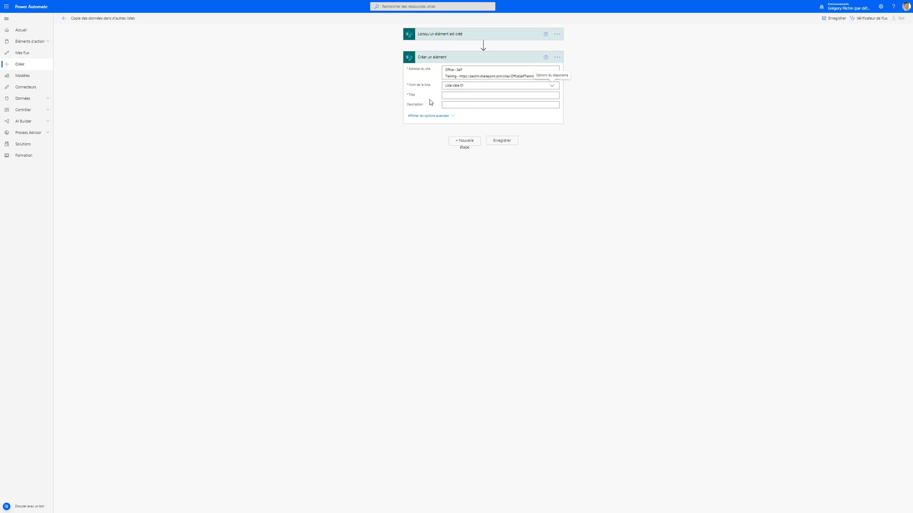
Step: Map the action's Title and Description fields to the trigger's Title and Description dynamic content, save the flow, and expand the trigger
left_click(447, 96)
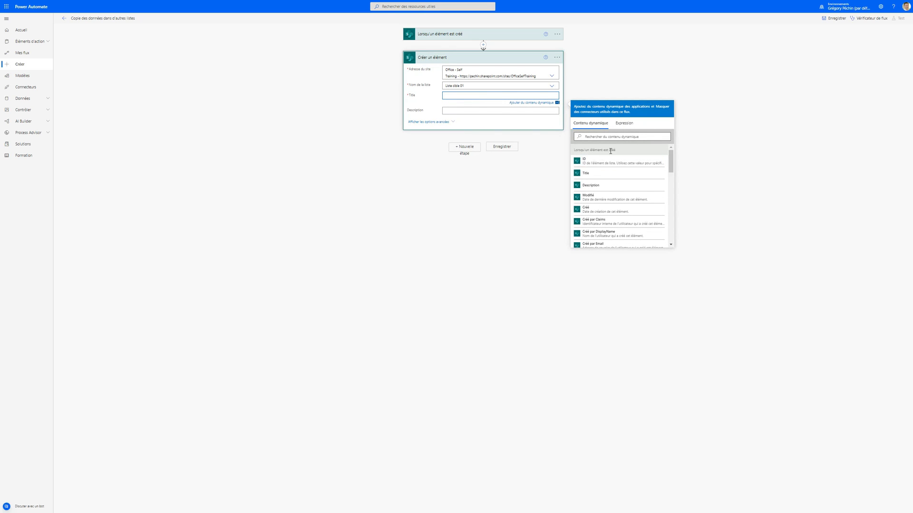
left_click(593, 174)
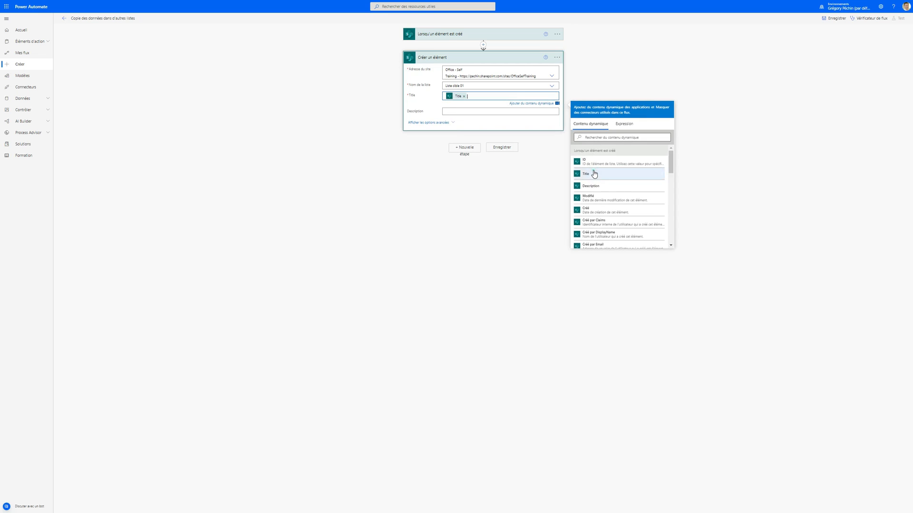
left_click(454, 111)
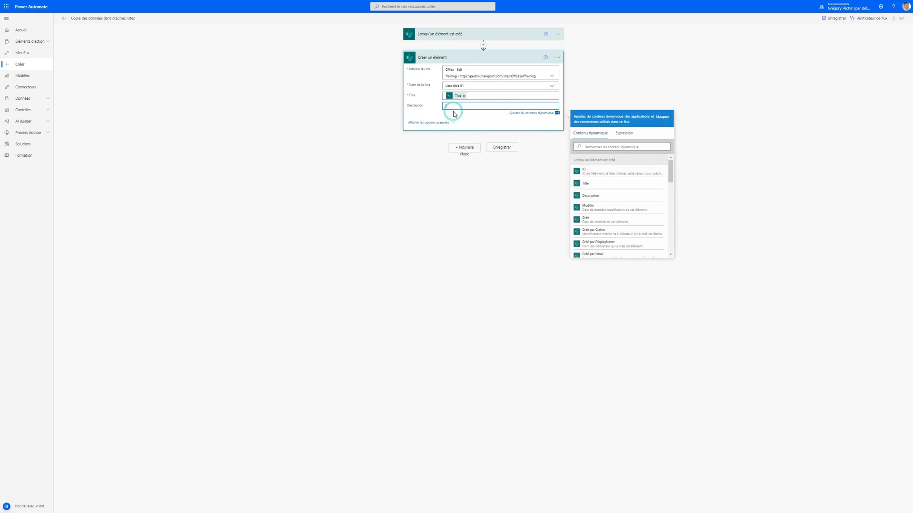
left_click(592, 198)
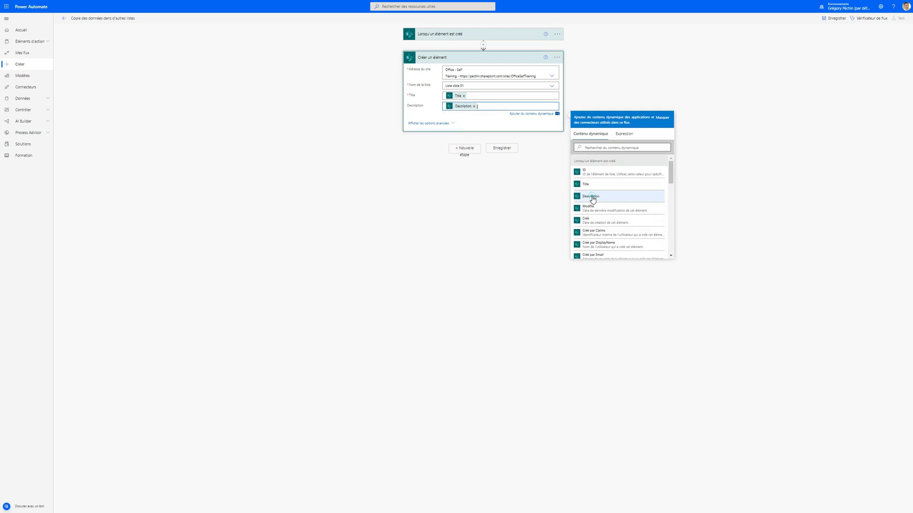
left_click(501, 148)
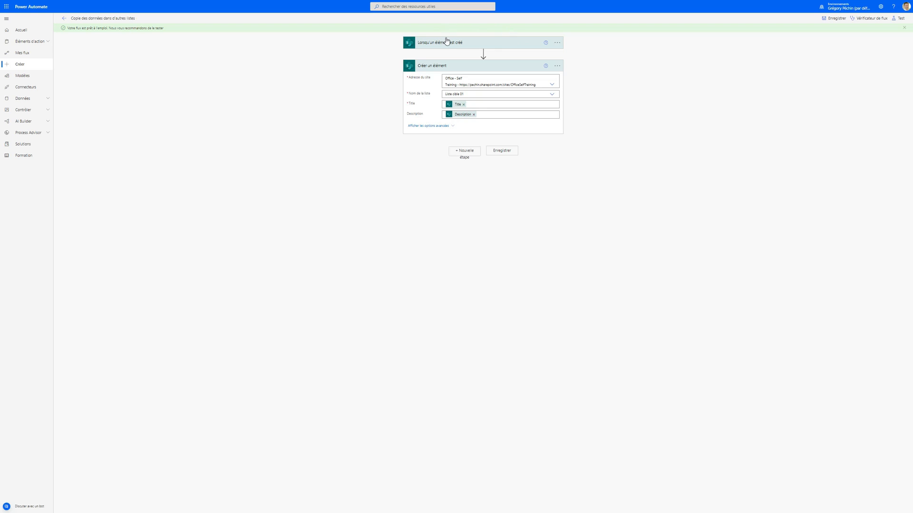
left_click(496, 44)
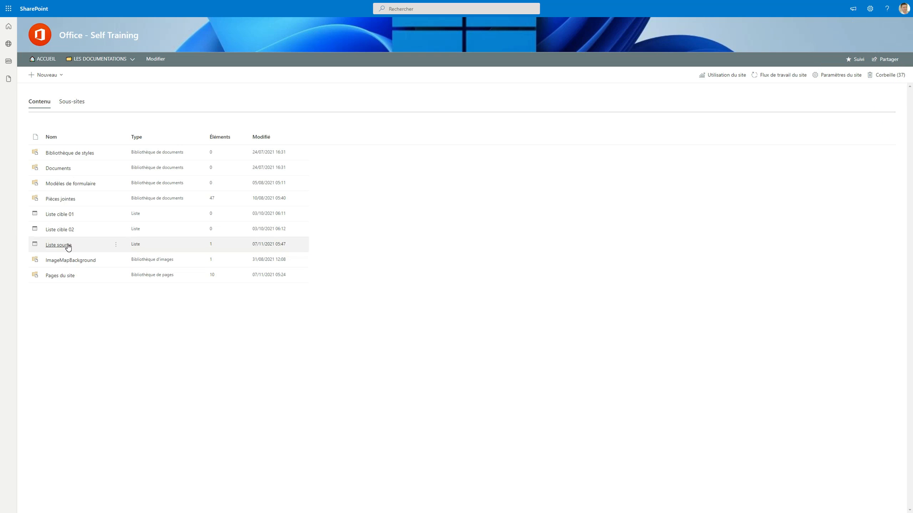
Step: In SharePoint, add an item to Liste source with the title "Enregistrement 02" and the description "Description de l'enregistrement 02"
left_click(68, 247)
left_click(50, 76)
left_click(666, 77)
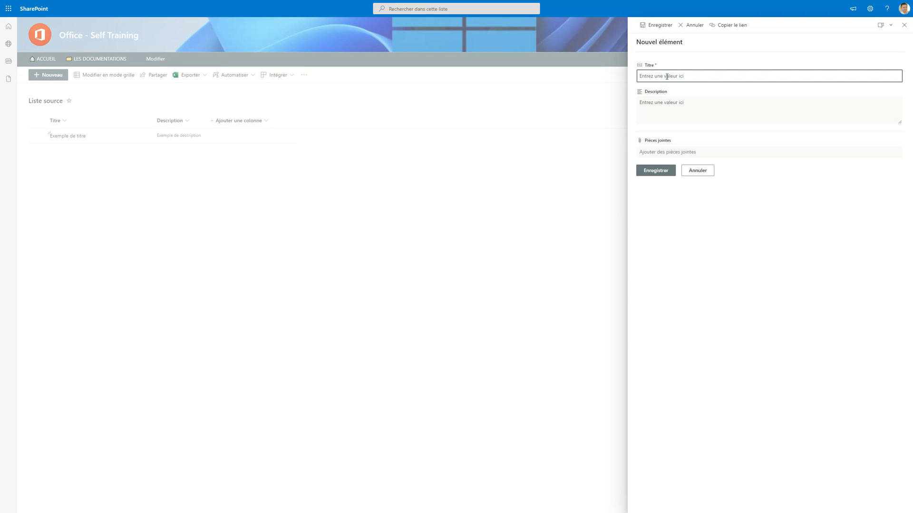
type("Enregistrement 02")
left_click(652, 102)
type("D")
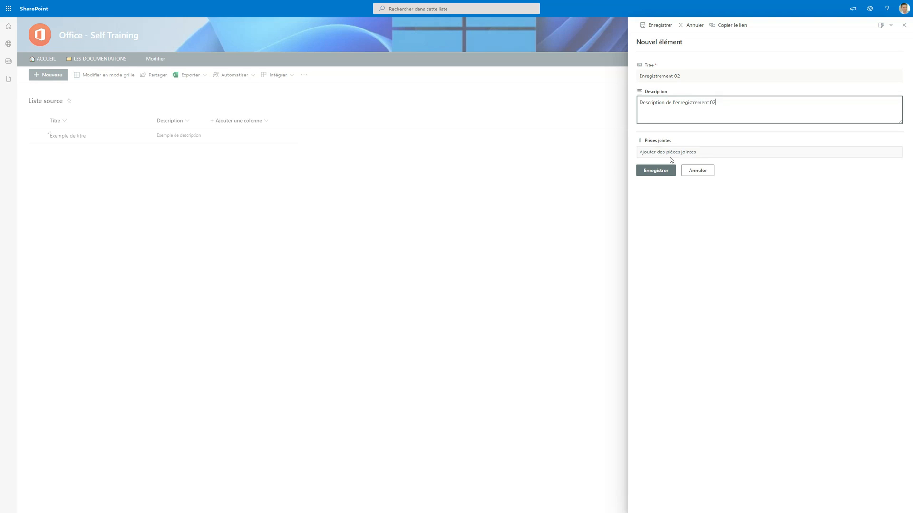
left_click(655, 171)
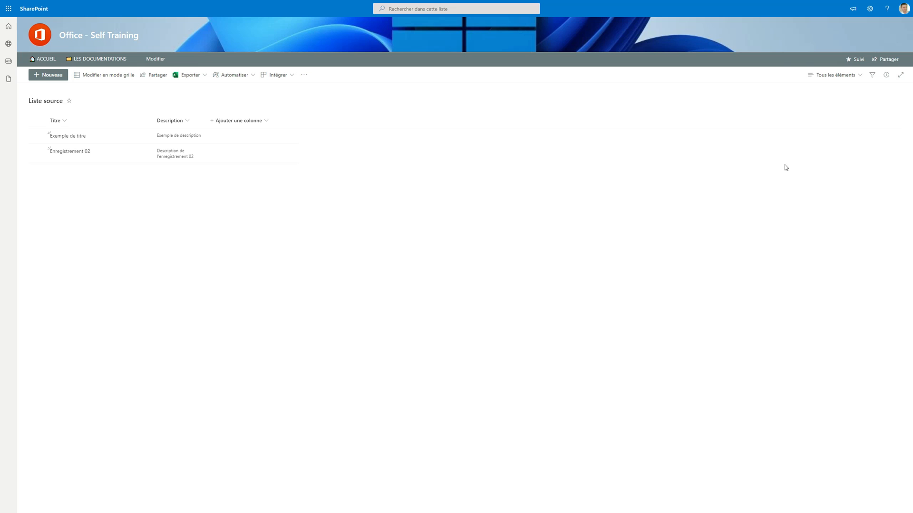
Step: Go to the site contents and check Liste cible 01 for a copy of Enregistrement 02
left_click(870, 8)
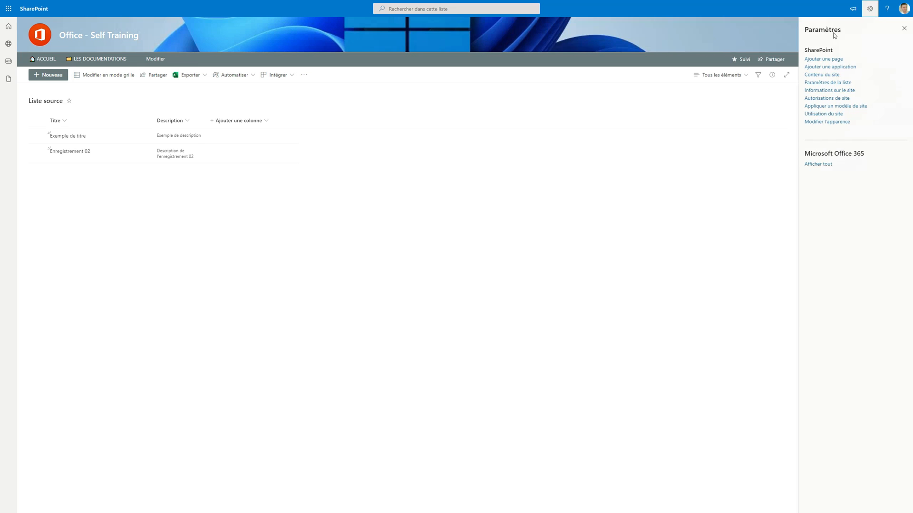
left_click(829, 76)
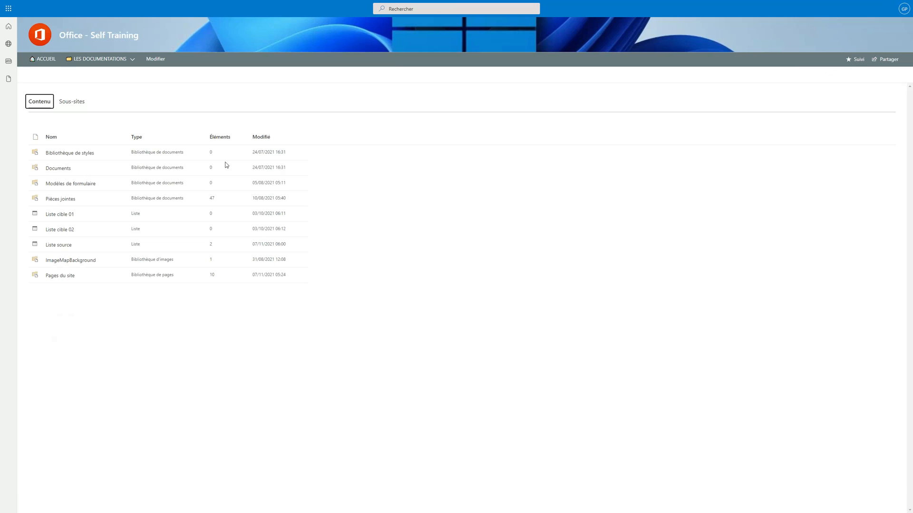
left_click(66, 215)
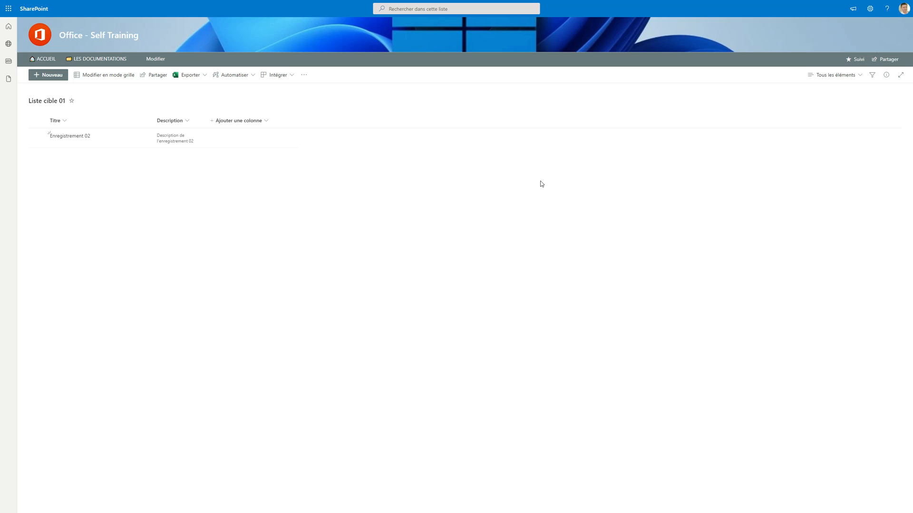
Step: Check Liste cible 02 for a copy of Enregistrement 02, and return to the site contents
left_click(869, 9)
left_click(834, 75)
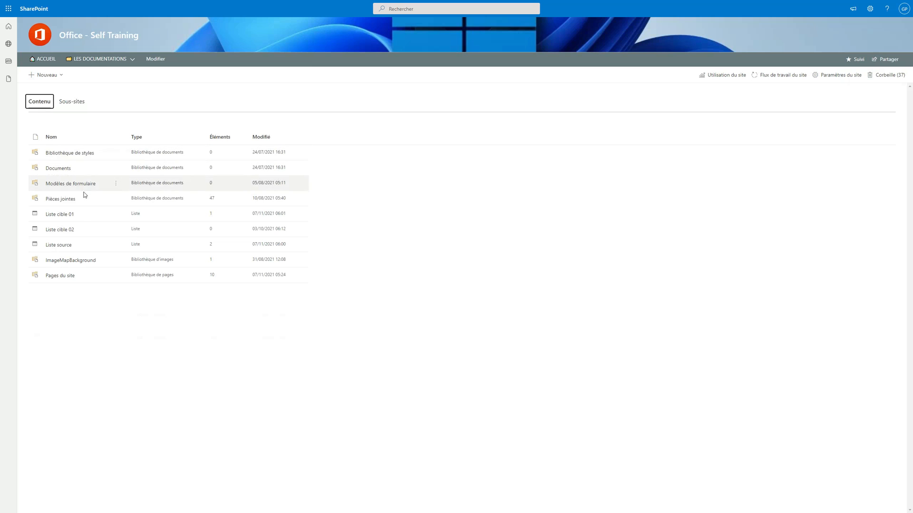
left_click(71, 232)
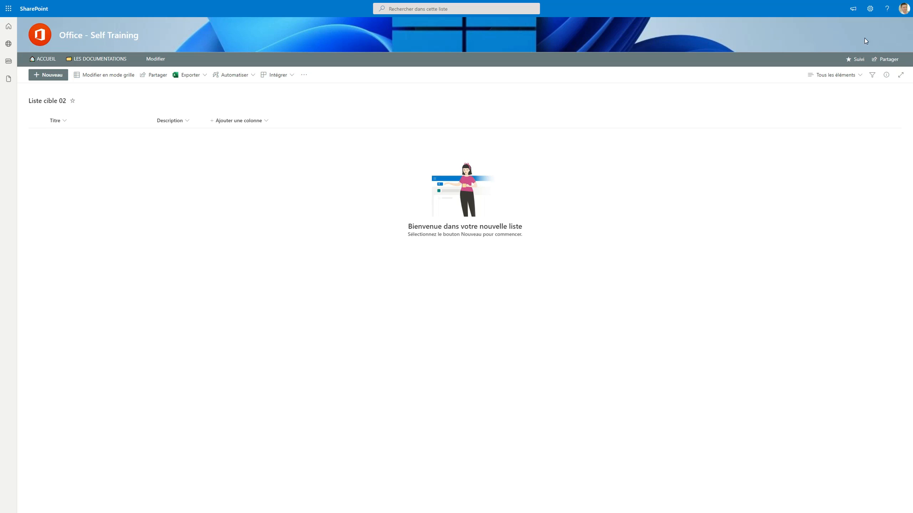
left_click(870, 9)
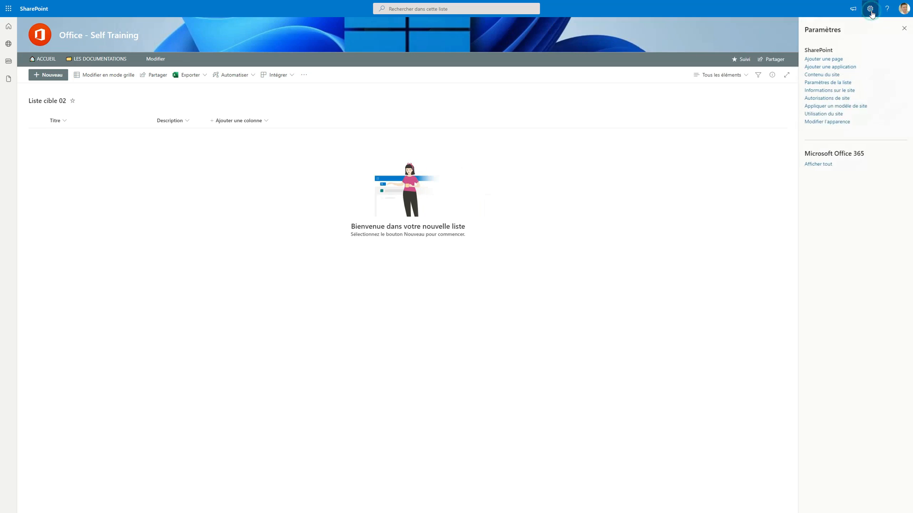
left_click(839, 75)
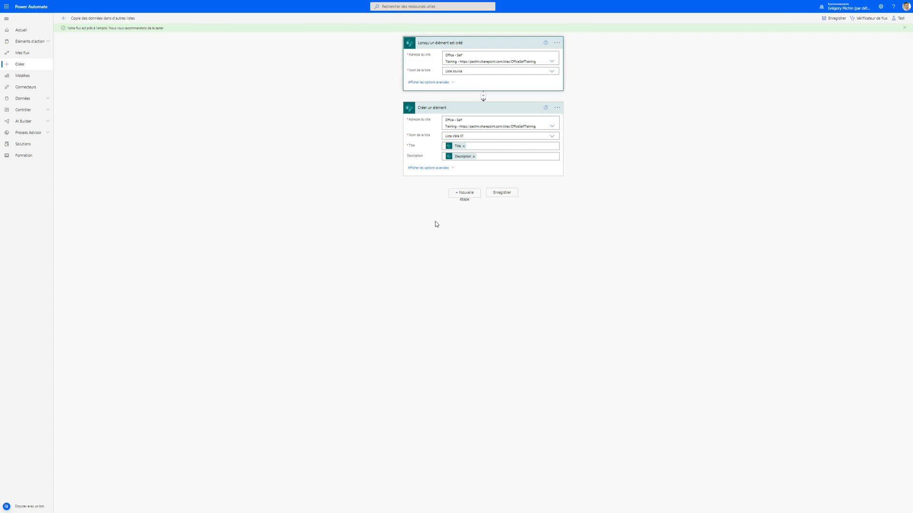
left_click(471, 196)
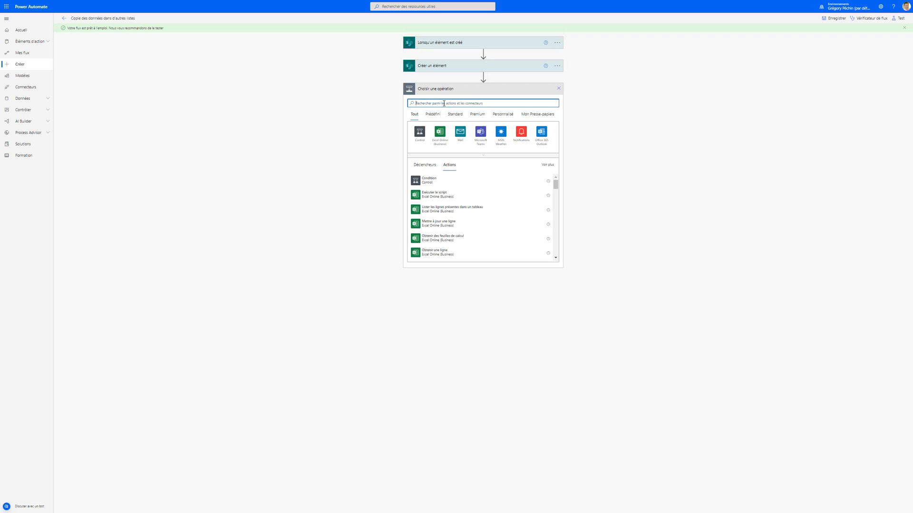
type("sharepoint")
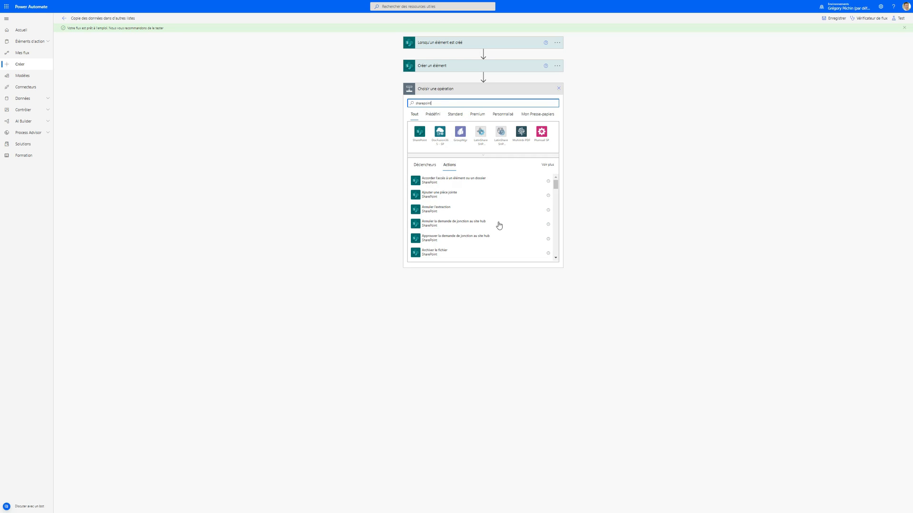
scroll(492, 212, "down", 3)
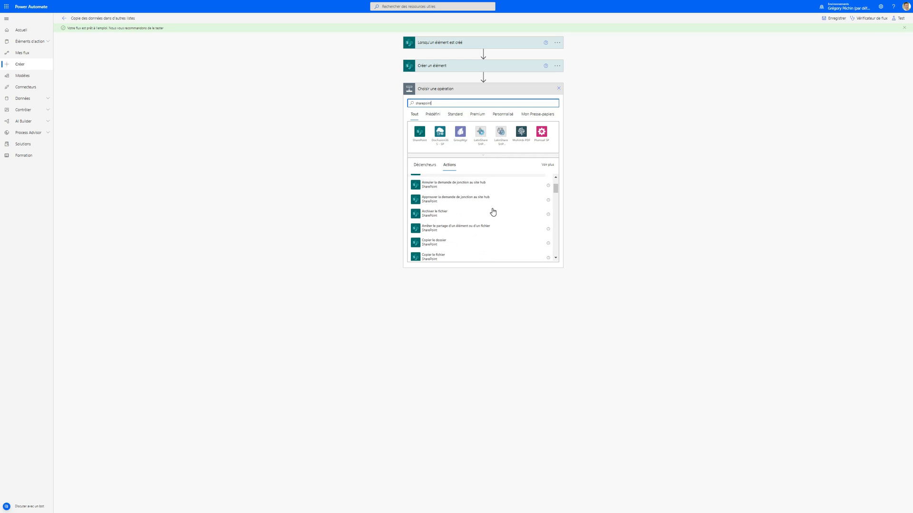
scroll(493, 212, "down", 2)
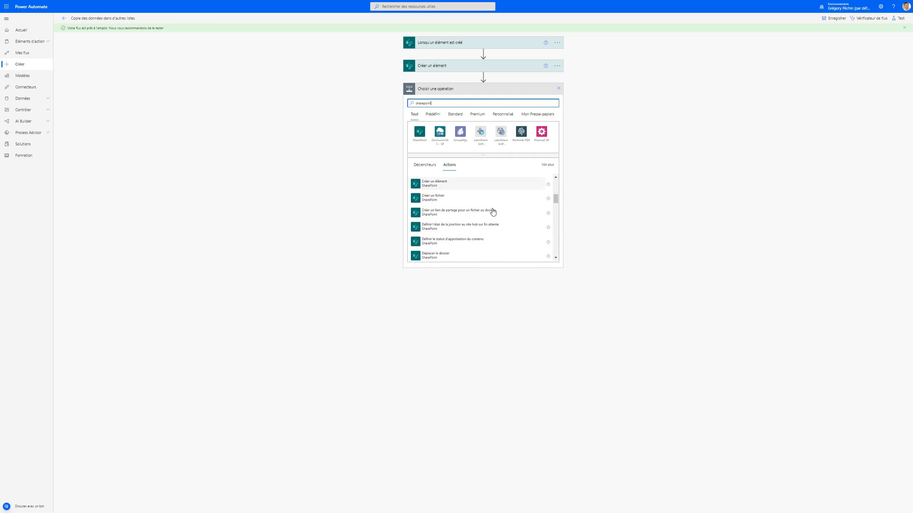
scroll(493, 212, "up", 1)
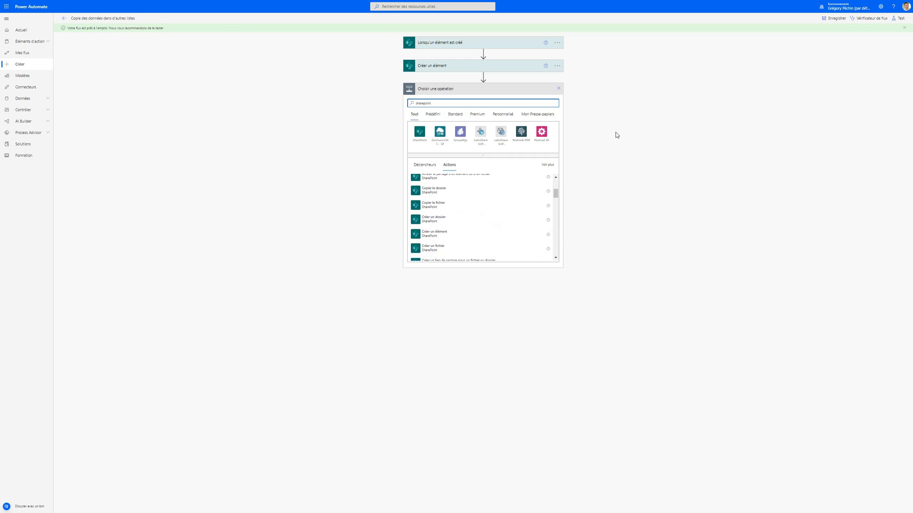
left_click(557, 90)
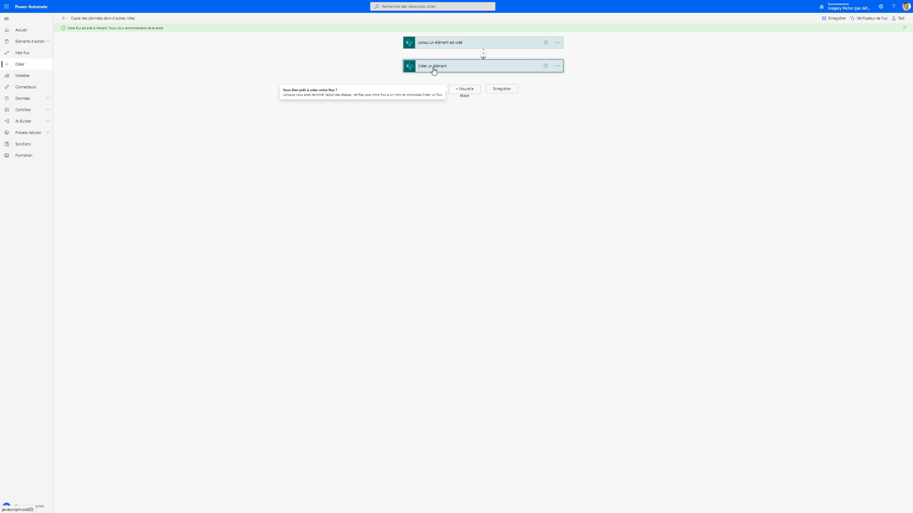
Step: Expand the Créer un élément action and copy it to the flow clipboard
left_click(557, 66)
left_click(516, 69)
left_click(516, 69)
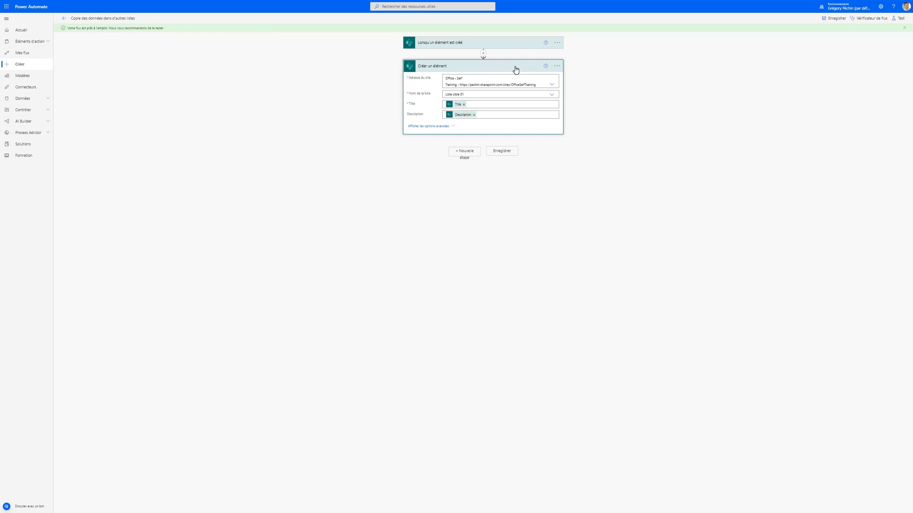
left_click(557, 66)
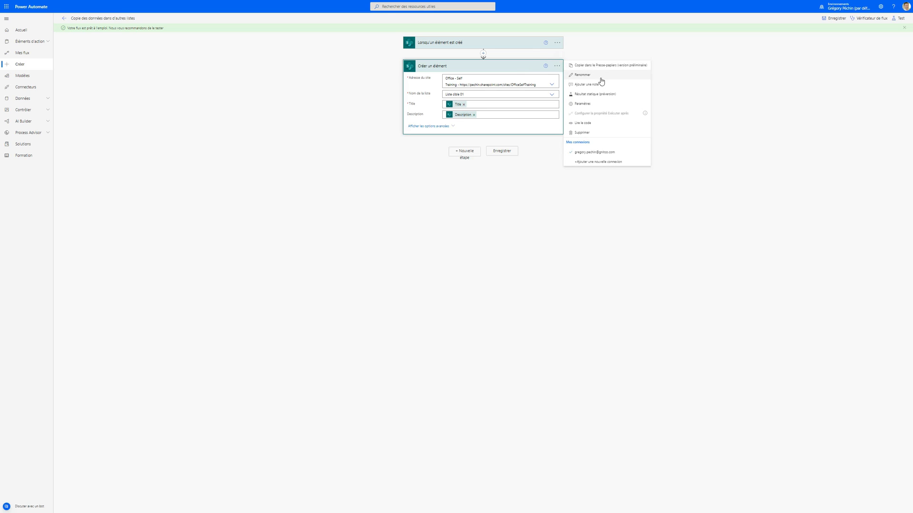
left_click(717, 114)
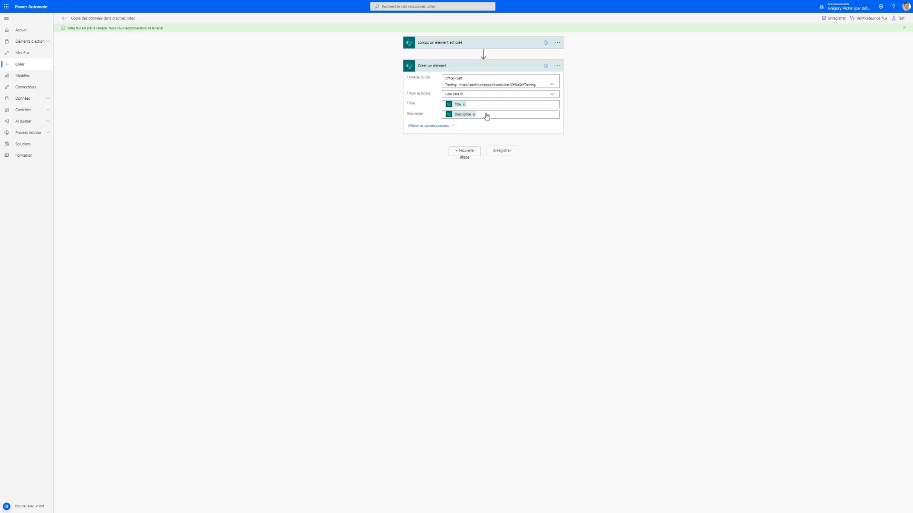
left_click(556, 67)
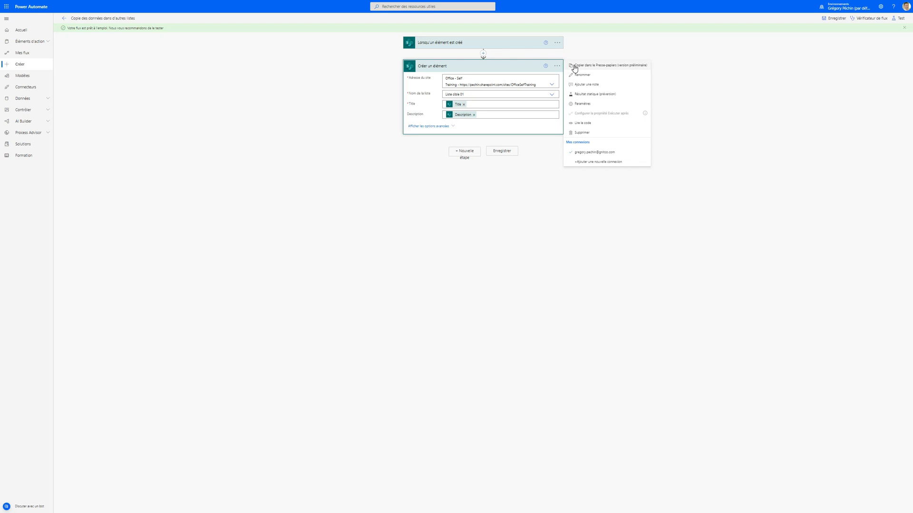
left_click(589, 67)
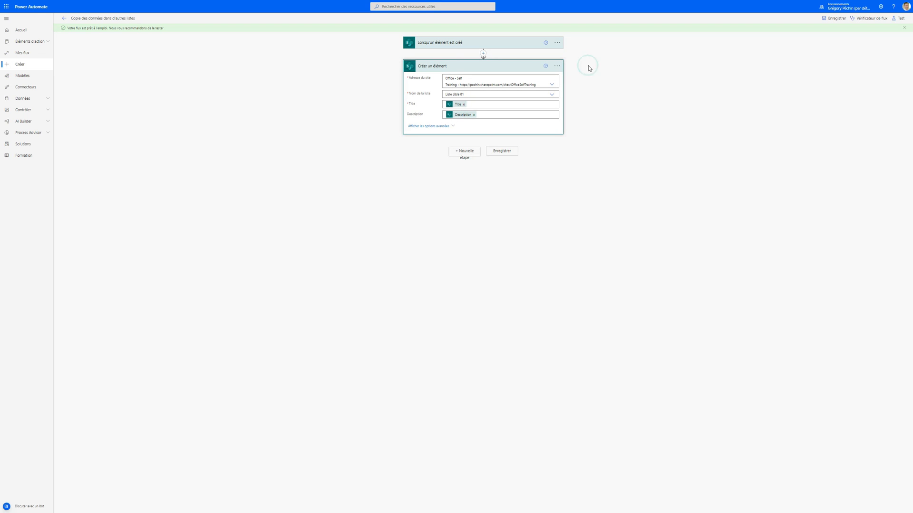
Step: Add a new step after Créer un élément using the copied action from Mon Presse-papiers
left_click(458, 151)
left_click(531, 114)
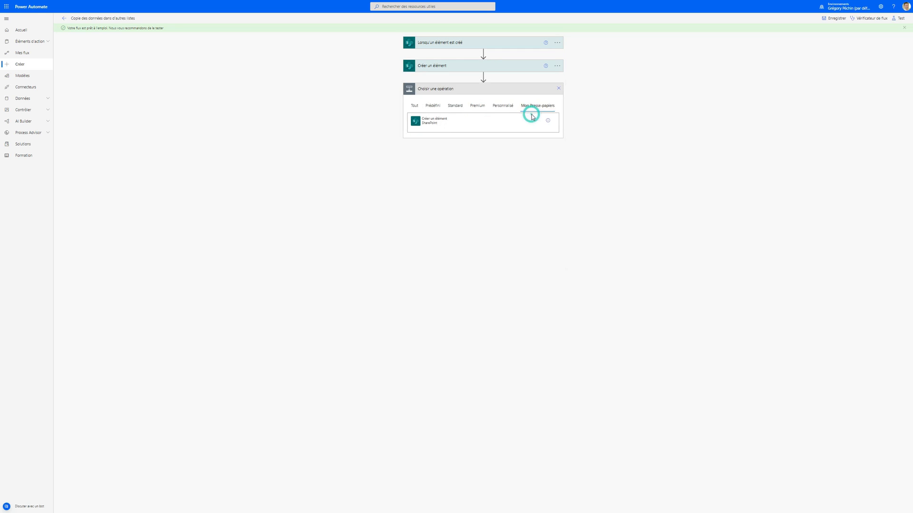
left_click(444, 124)
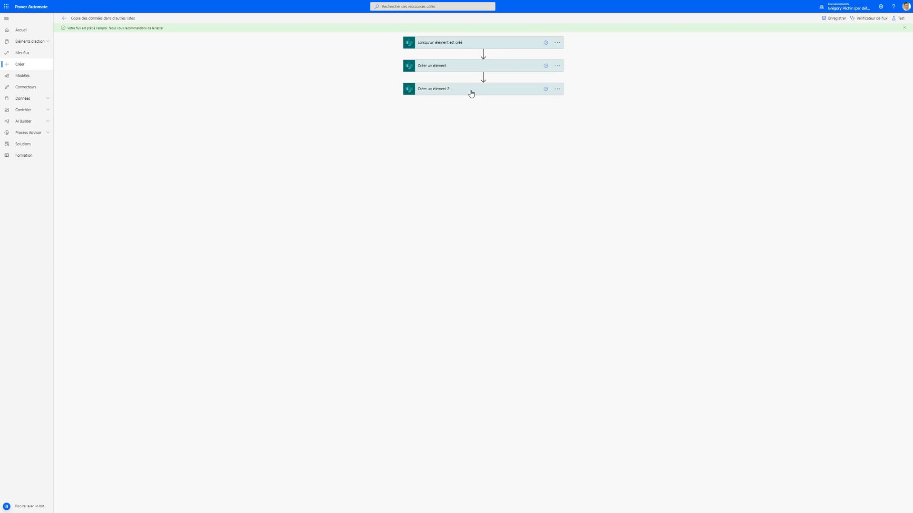
Step: Set the list name of the Créer un élément 2 action to Liste cible 02 and save the flow
left_click(448, 90)
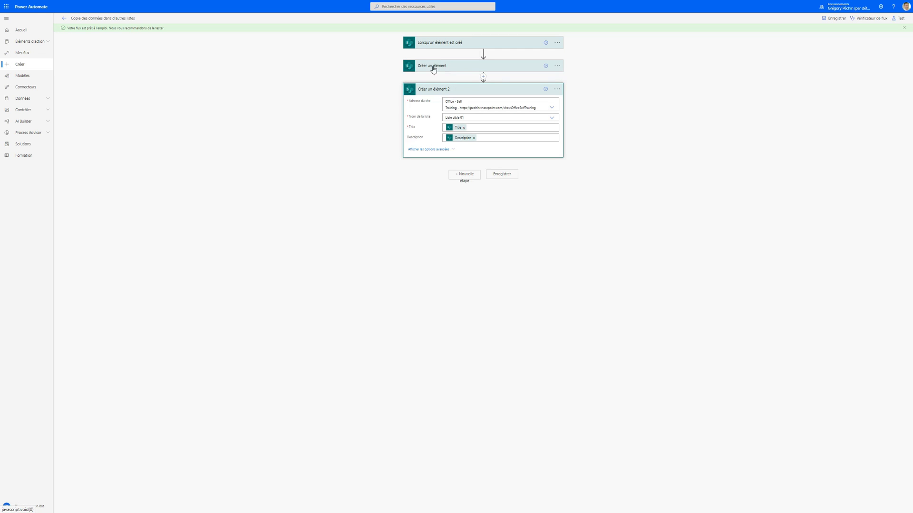
left_click(469, 119)
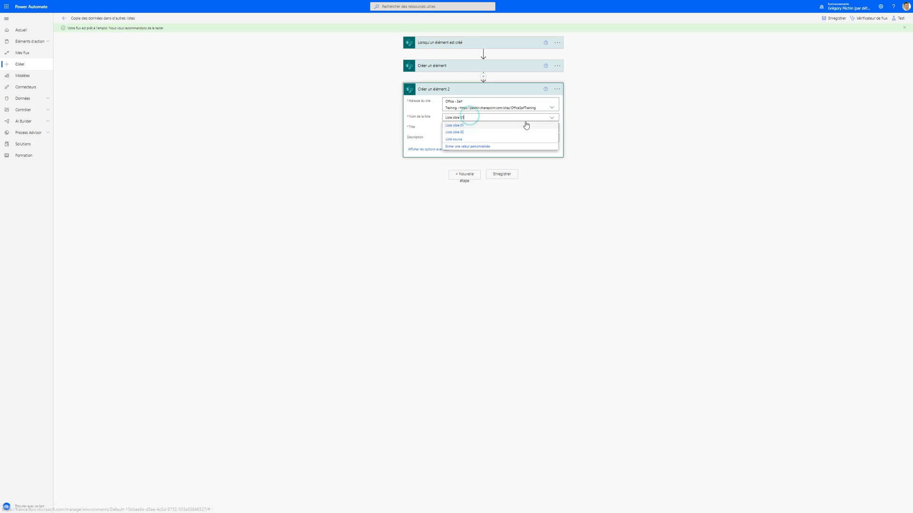
left_click(468, 133)
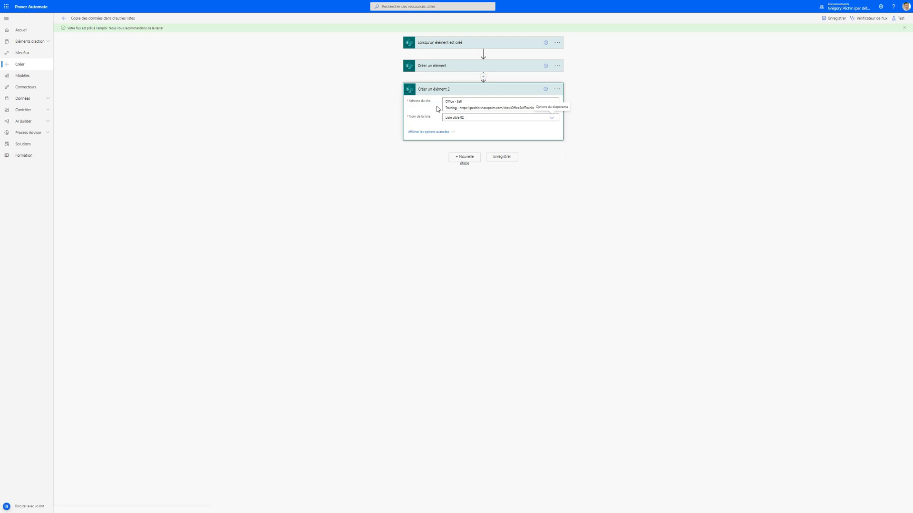
left_click(497, 158)
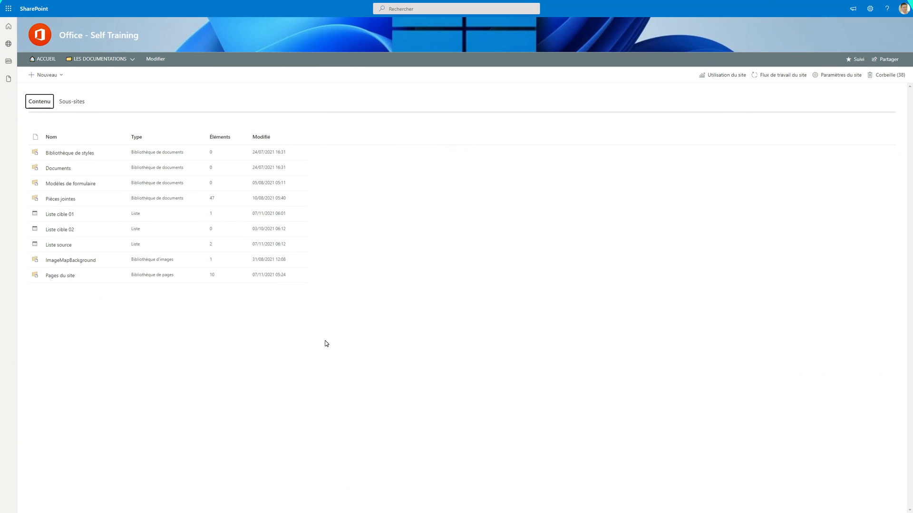
Step: In SharePoint, add an item to Liste source with the title "Enregistrement 03" and the description "Description de l'enregistrement 03"
left_click(60, 245)
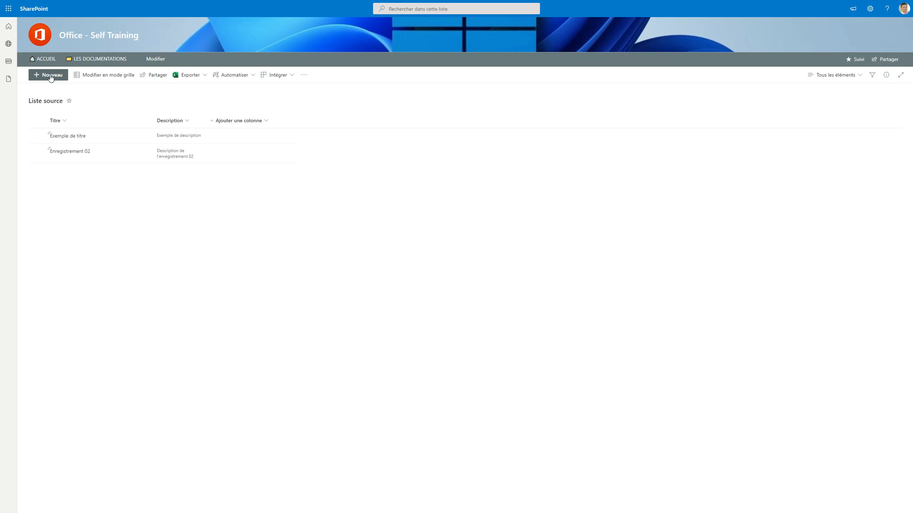
left_click(50, 75)
type("Enregistrement 03")
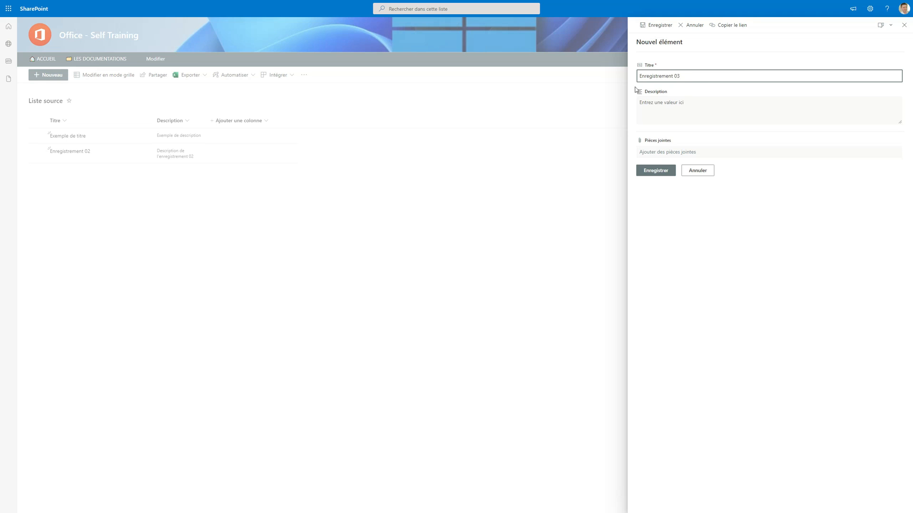
left_click(692, 112)
type("Des")
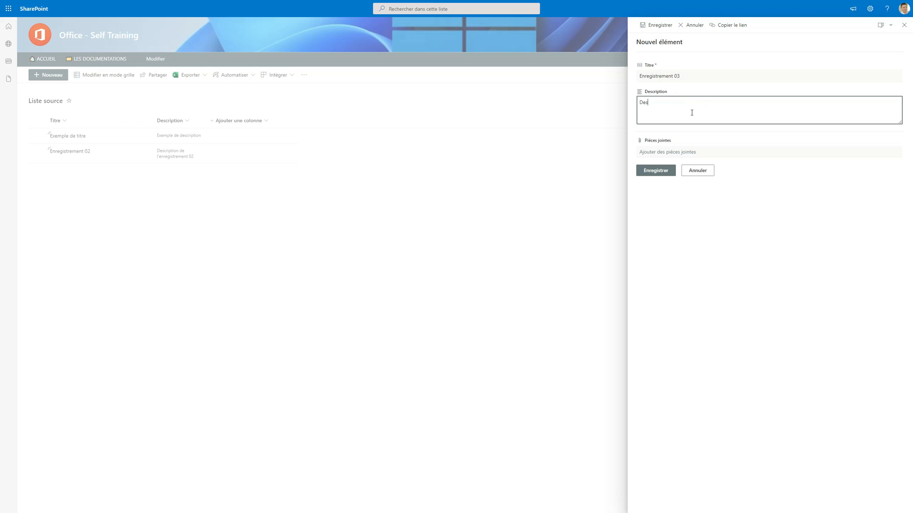
type("xription de l'enregistrement 03")
left_click(648, 102)
key("BackSpace")
type("c")
left_click(668, 169)
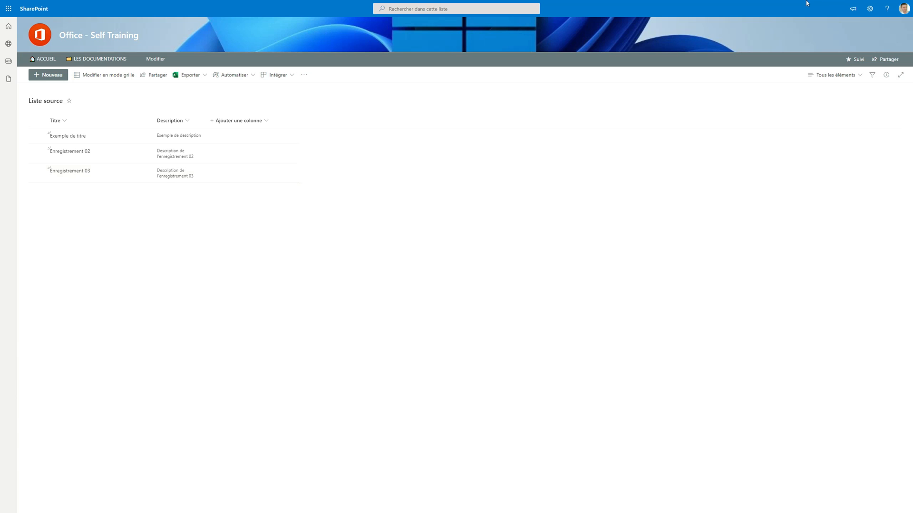
Step: Go to the site contents, refresh the item counts, and check Liste cible 01 for a copy of Enregistrement 03
left_click(870, 8)
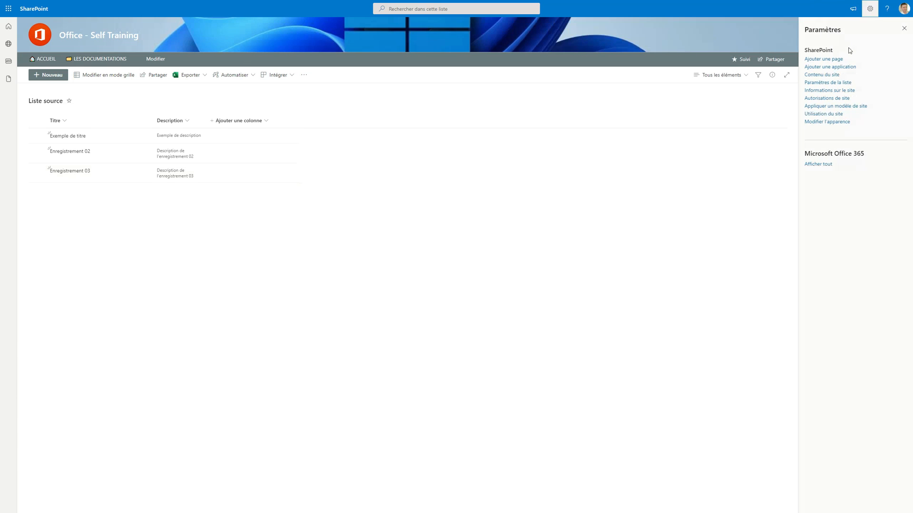
left_click(822, 75)
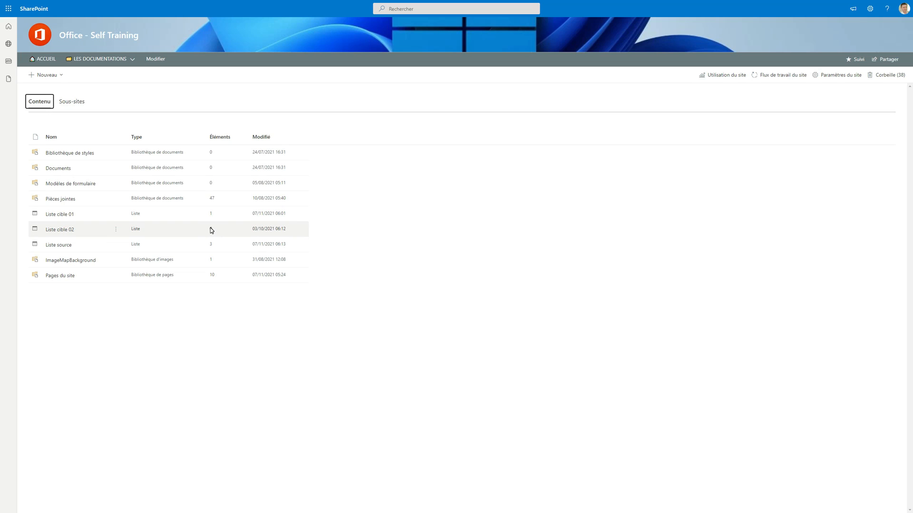
key("F5")
key("F5")
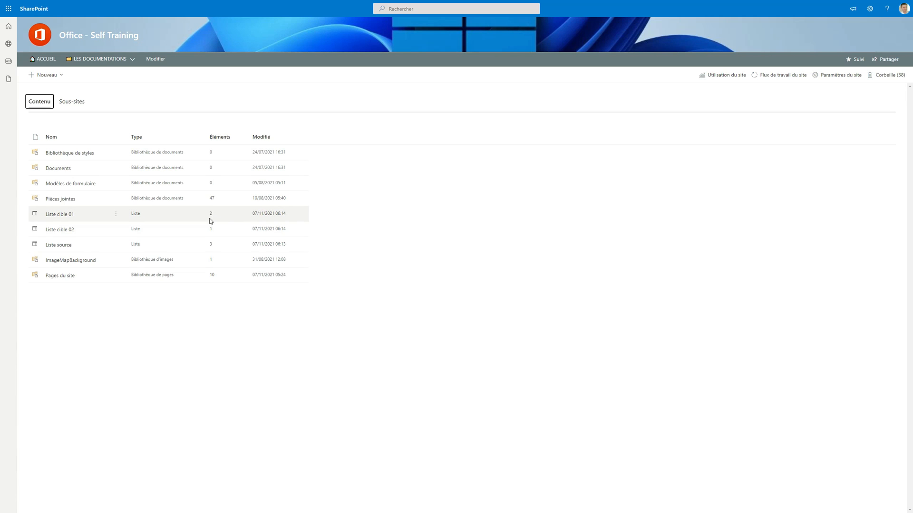
left_click(70, 217)
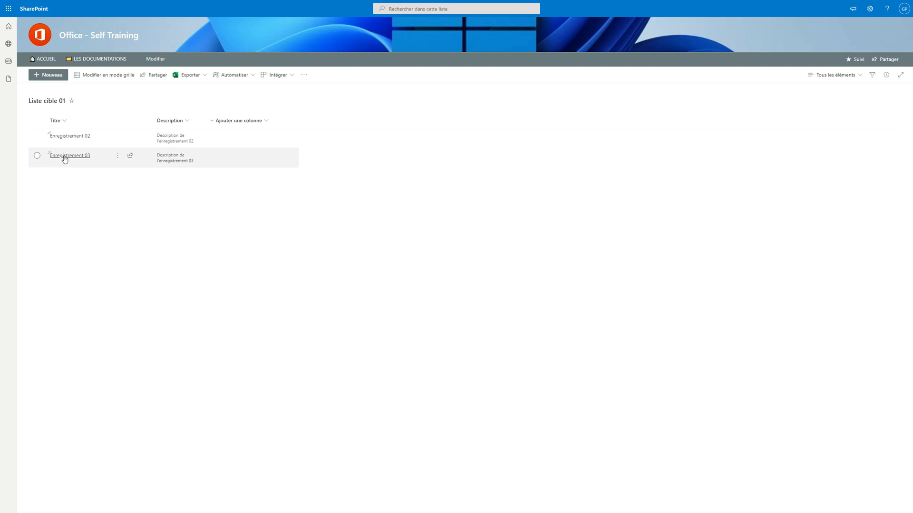
Step: Check Liste cible 02 for a copy of Enregistrement 03, and return to the site contents
left_click(870, 8)
left_click(821, 75)
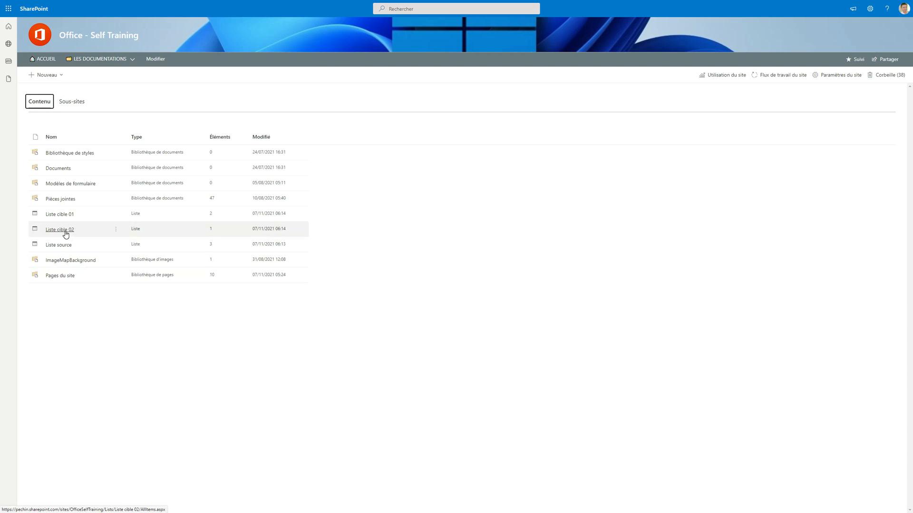
left_click(66, 230)
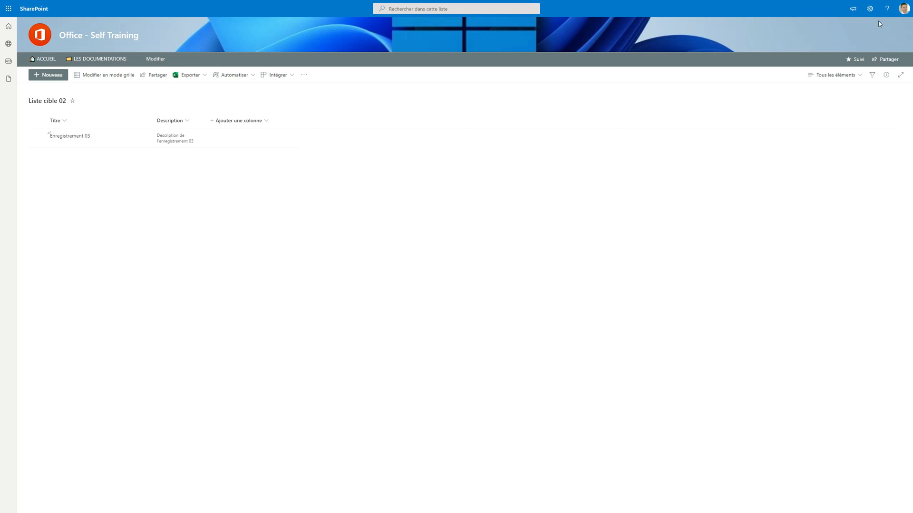
left_click(870, 9)
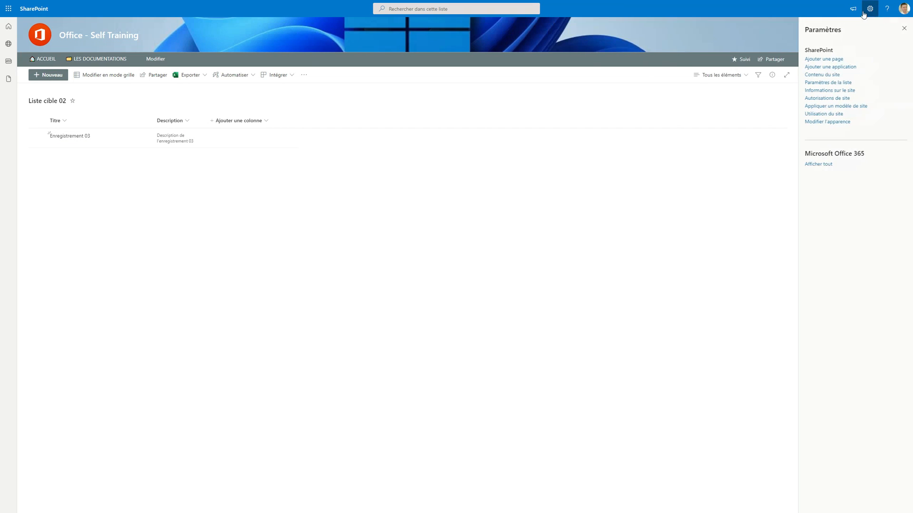
left_click(828, 75)
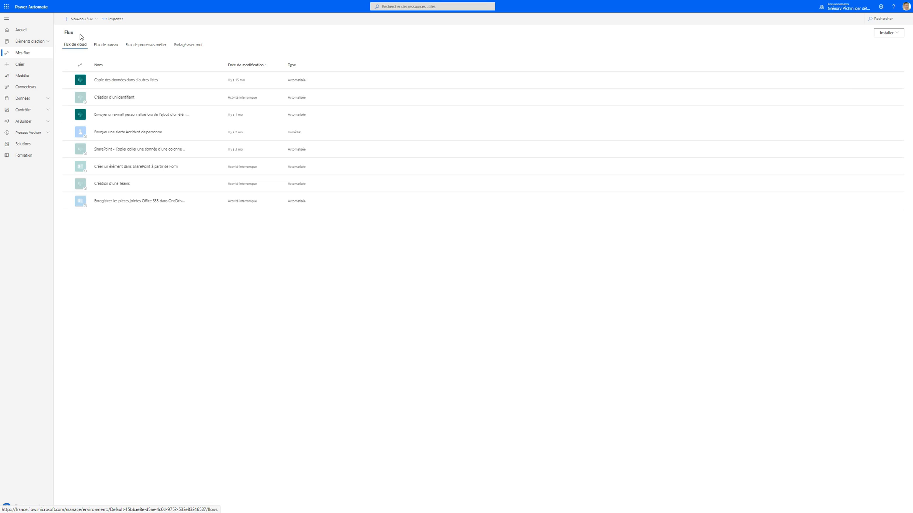
Step: In Power Automate, create an automated cloud flow named "Modification des données" with the SharePoint trigger Lors de la modification d'un élément ou d'un fichier
left_click(92, 20)
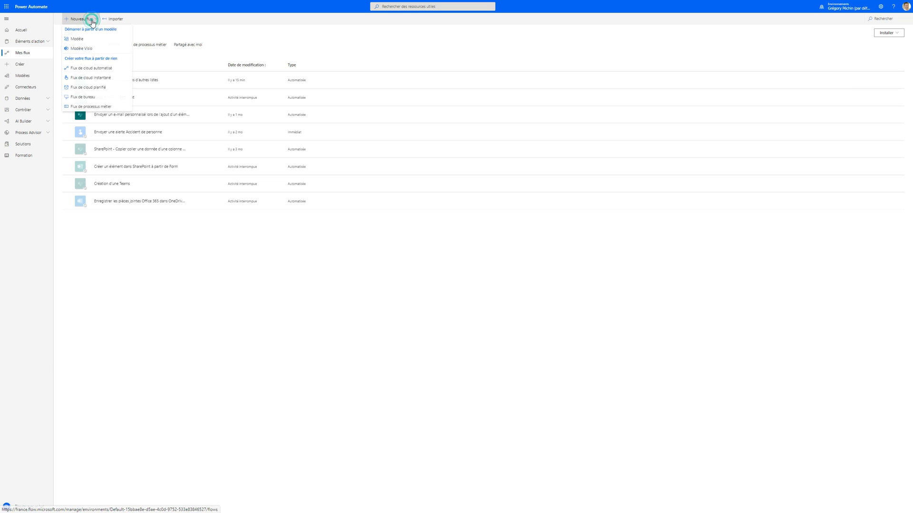
left_click(109, 70)
left_click(481, 207)
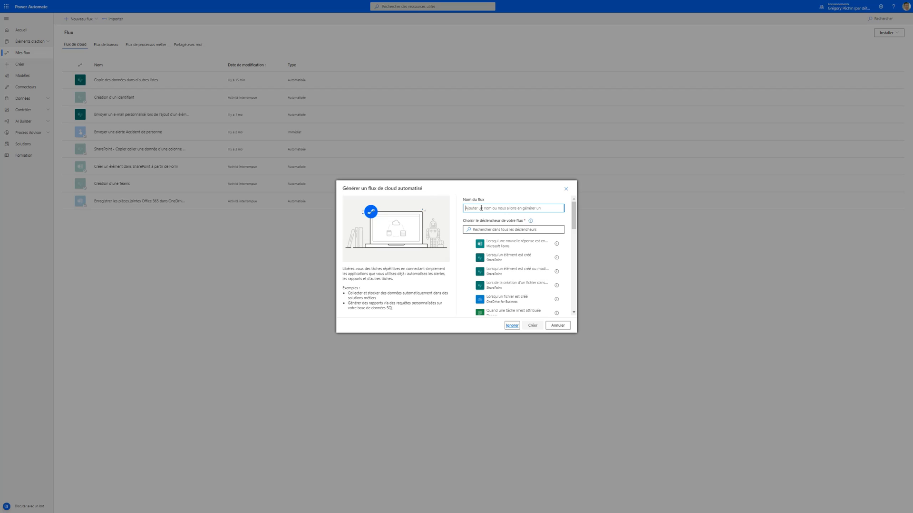
type("Modification des données")
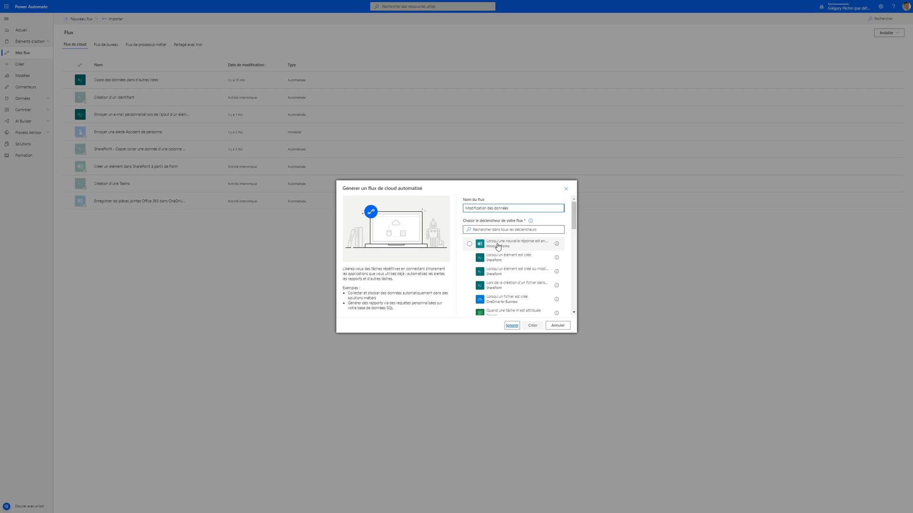
left_click(497, 229)
type("sharepoint")
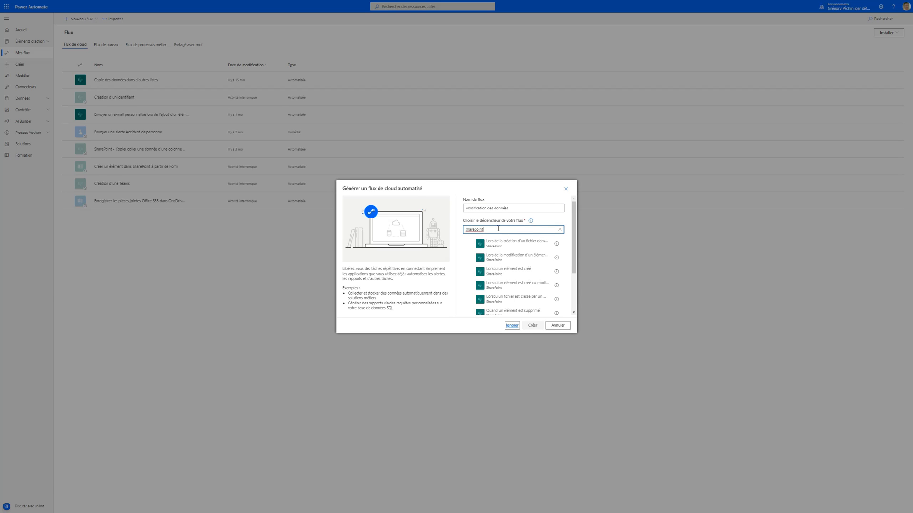
left_click(522, 261)
left_click(531, 326)
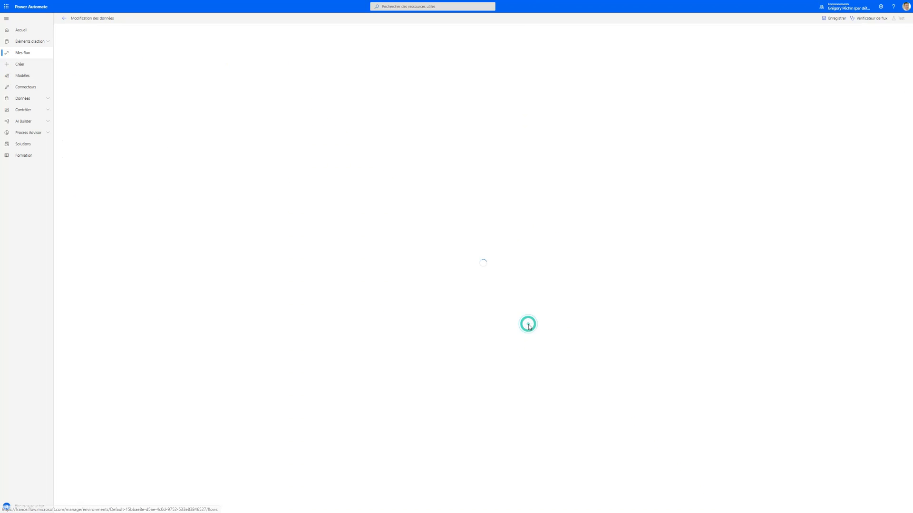
Step: Set the trigger's site to Office - Self Training and its list to Liste source, and show its advanced options
left_click(550, 48)
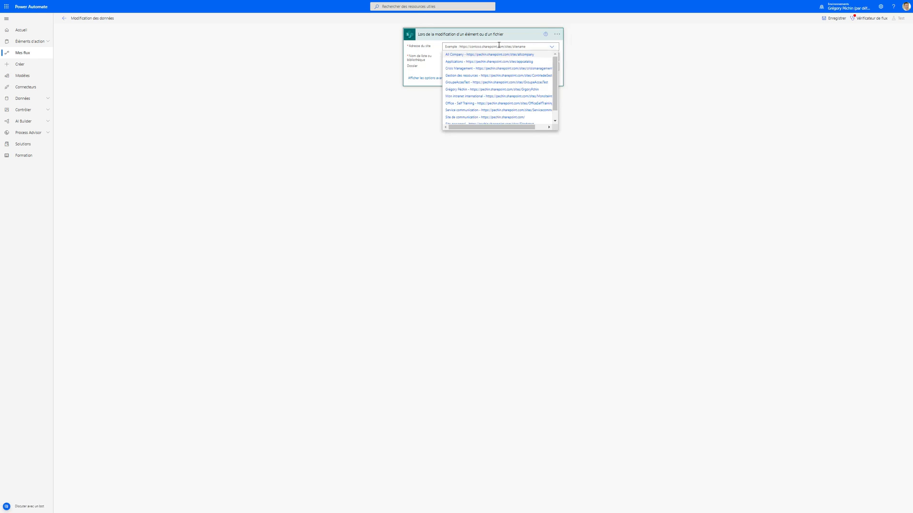
left_click(463, 104)
left_click(553, 64)
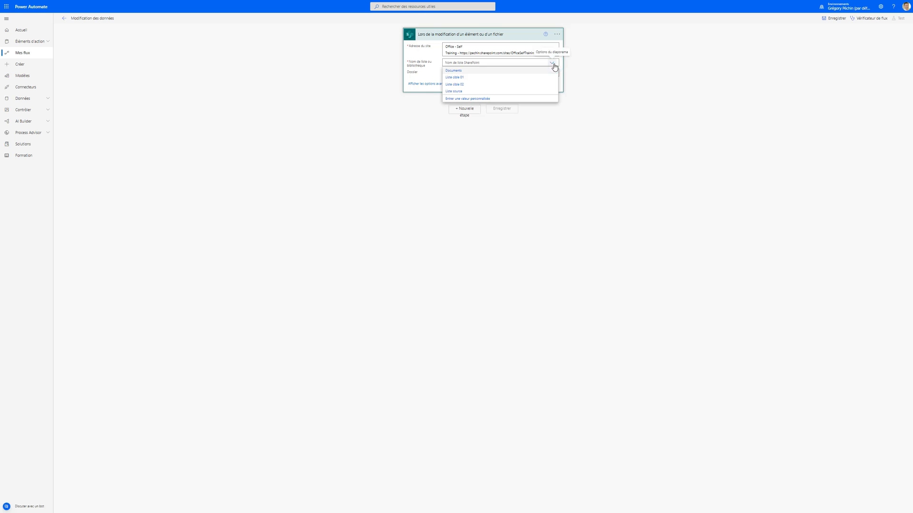
left_click(456, 92)
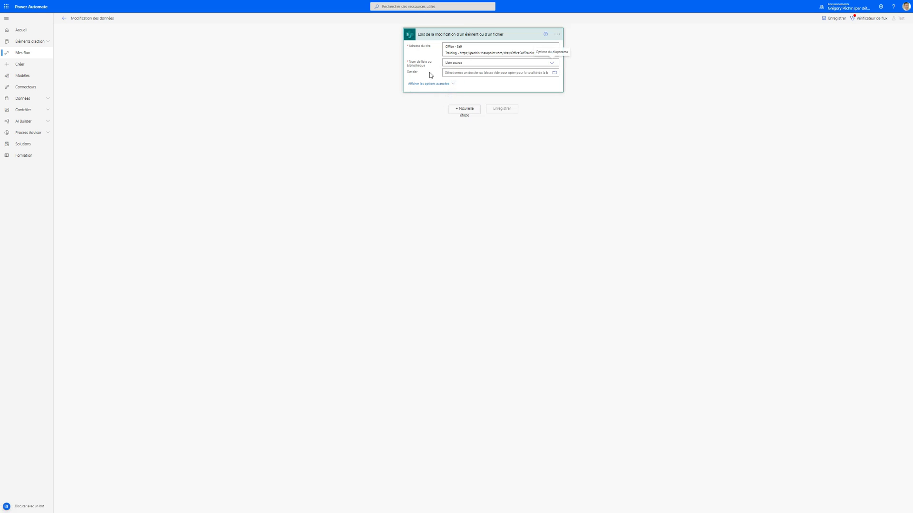
left_click(451, 83)
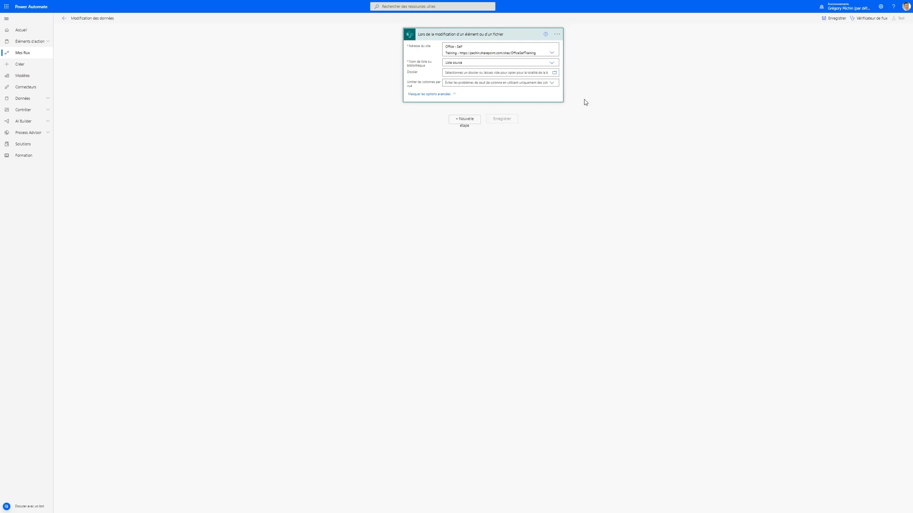
Step: Add the SharePoint action Mettre à jour l'élément as a new step after the trigger
left_click(462, 121)
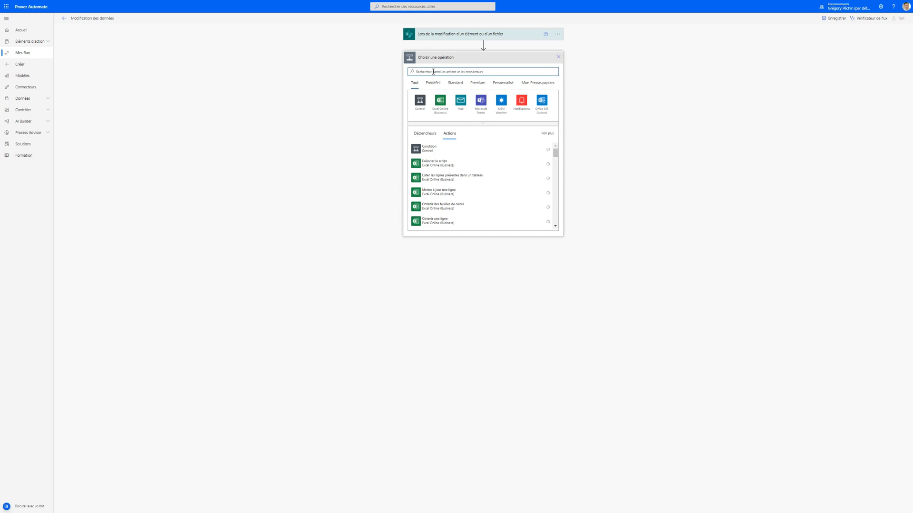
left_click(433, 71)
type("sharepoint")
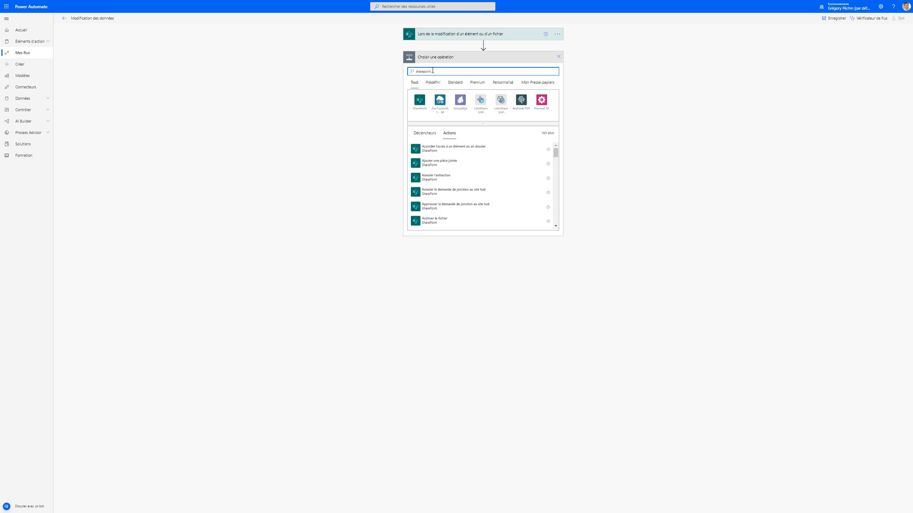
left_click(419, 99)
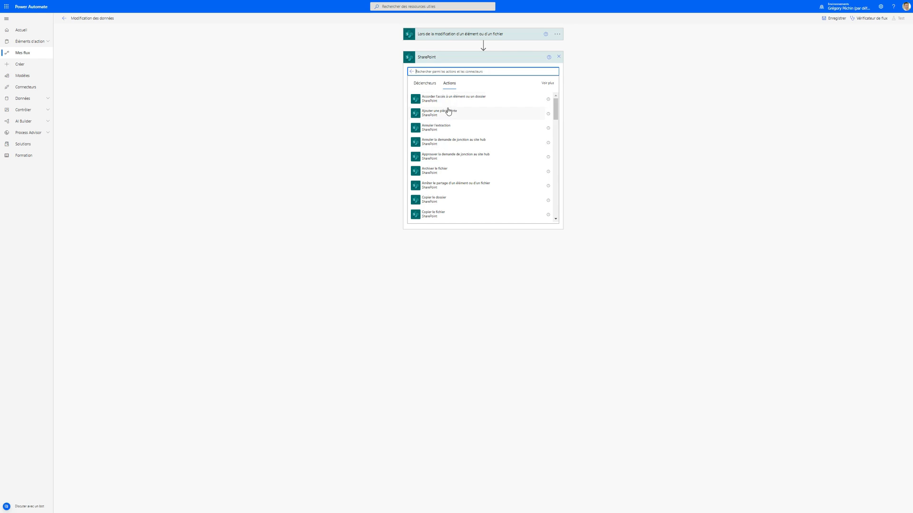
scroll(458, 149, "down", 5)
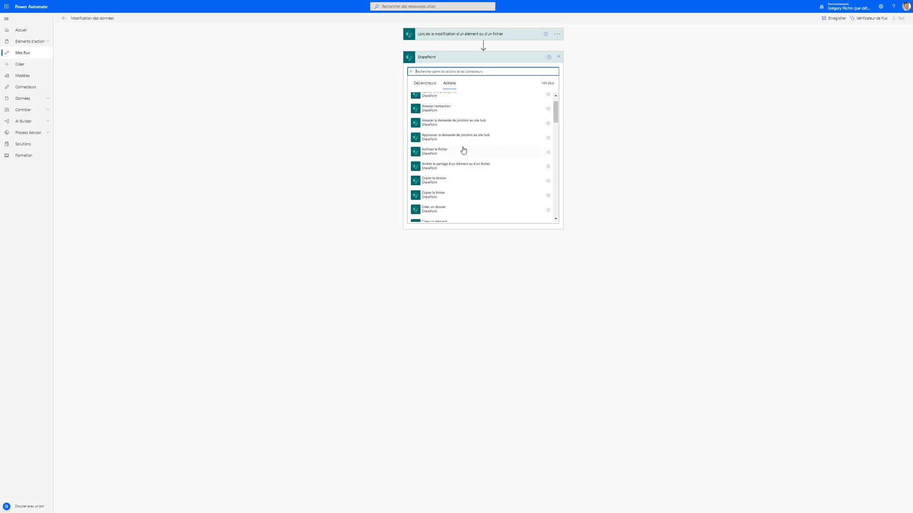
scroll(466, 151, "down", 4)
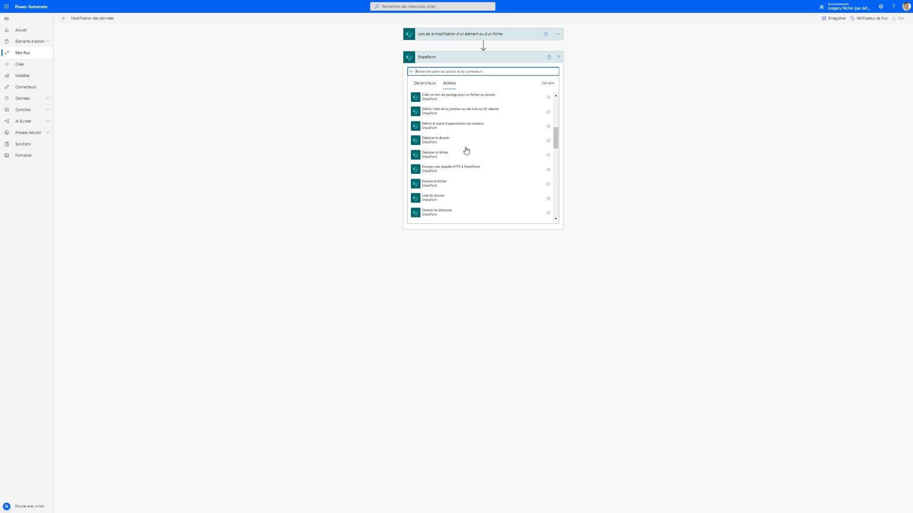
scroll(468, 149, "down", 5)
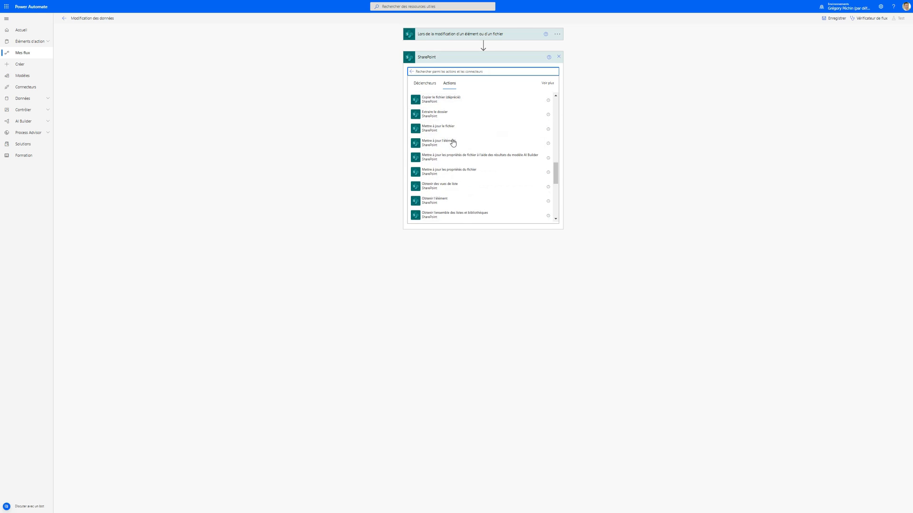
left_click(446, 145)
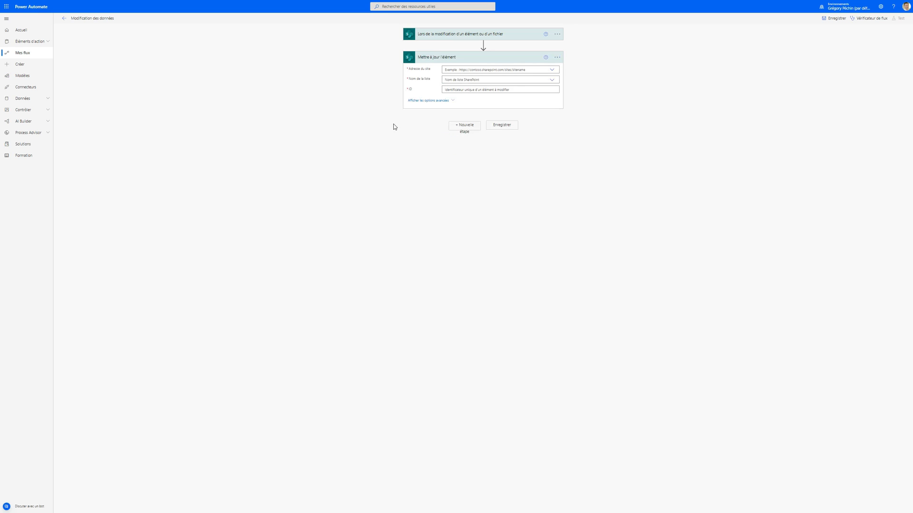
Step: Set the update action's site to Office - Self Training and its list to Liste cible 01
left_click(553, 71)
left_click(474, 127)
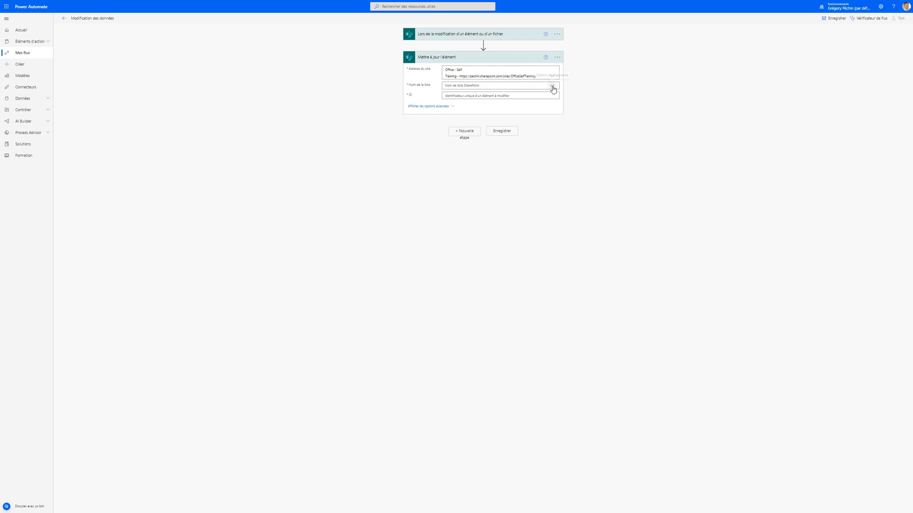
left_click(553, 88)
left_click(463, 95)
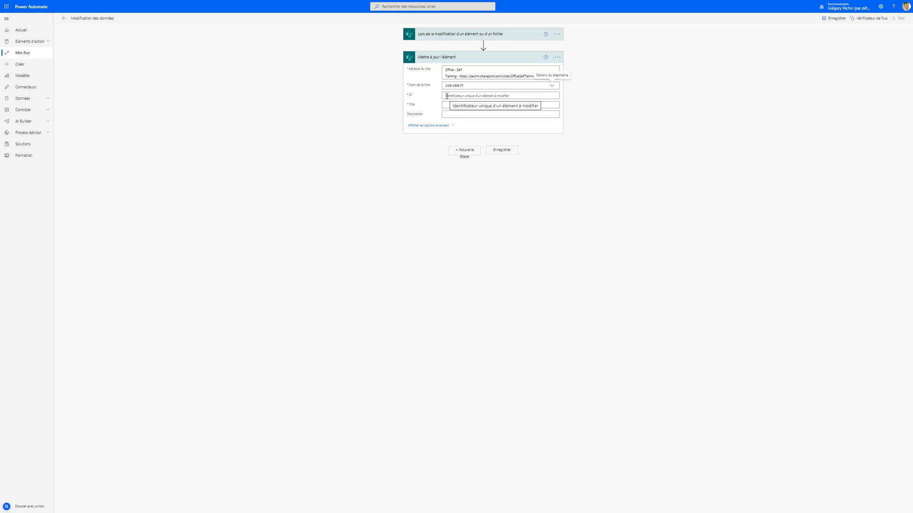
Step: Map the update action's ID, Title and Description to the trigger's matching dynamic values, and save the flow
left_click(446, 97)
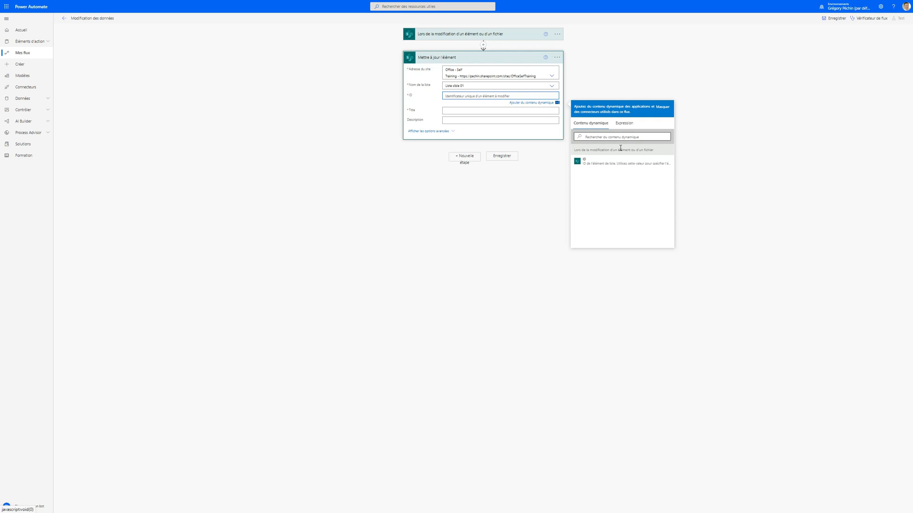
left_click(584, 163)
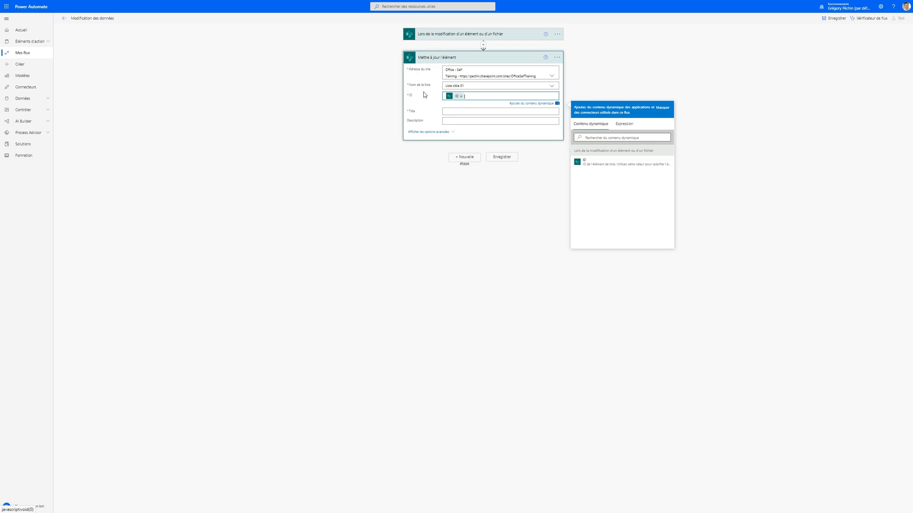
left_click(451, 112)
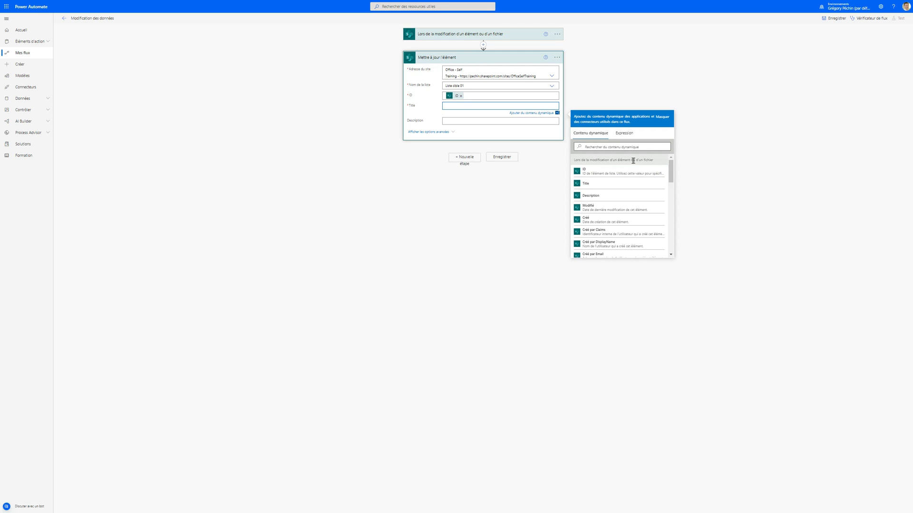
left_click(589, 185)
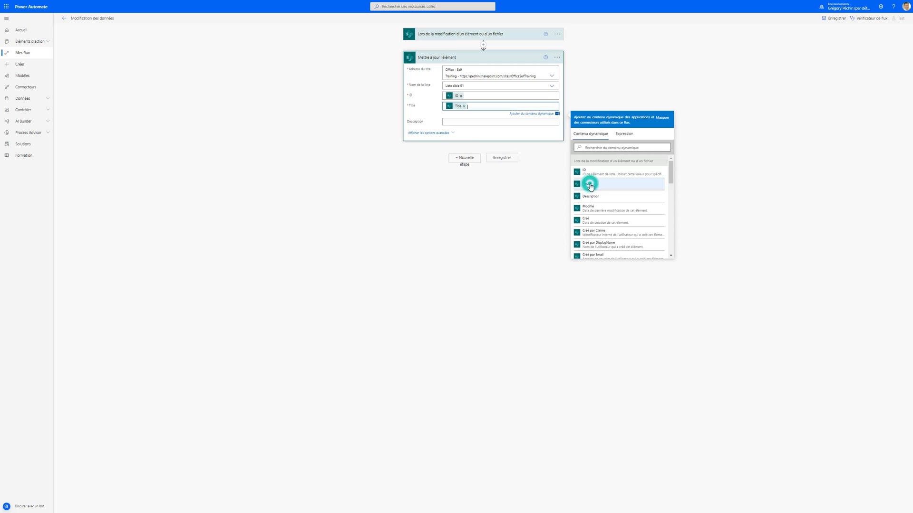
left_click(457, 121)
left_click(611, 206)
left_click(500, 161)
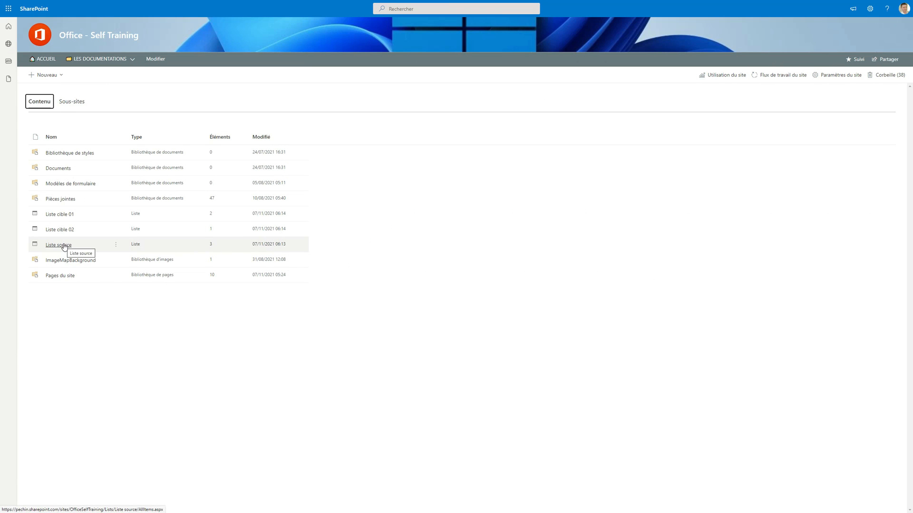
Step: In SharePoint's Liste source, change the description of Enregistrement 02 to "Lorem ipsum dolor sit amet", then close and deselect the item
left_click(63, 245)
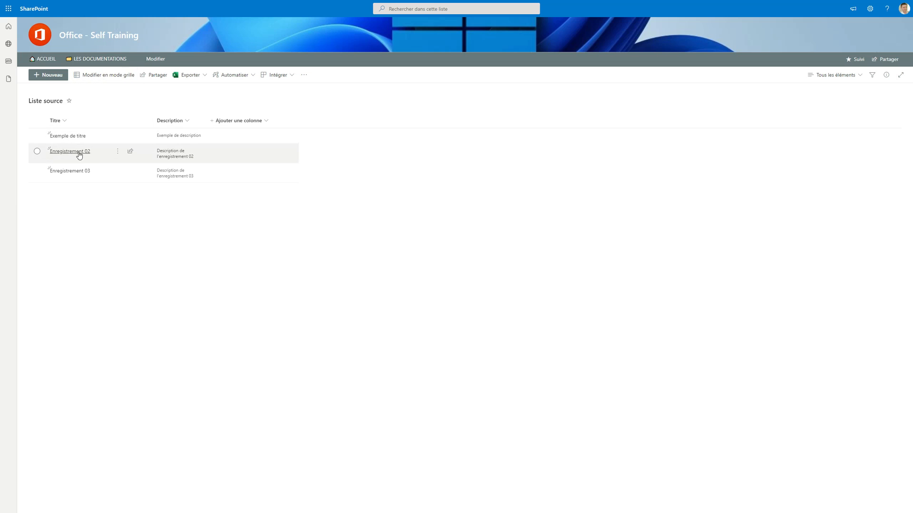
left_click(38, 151)
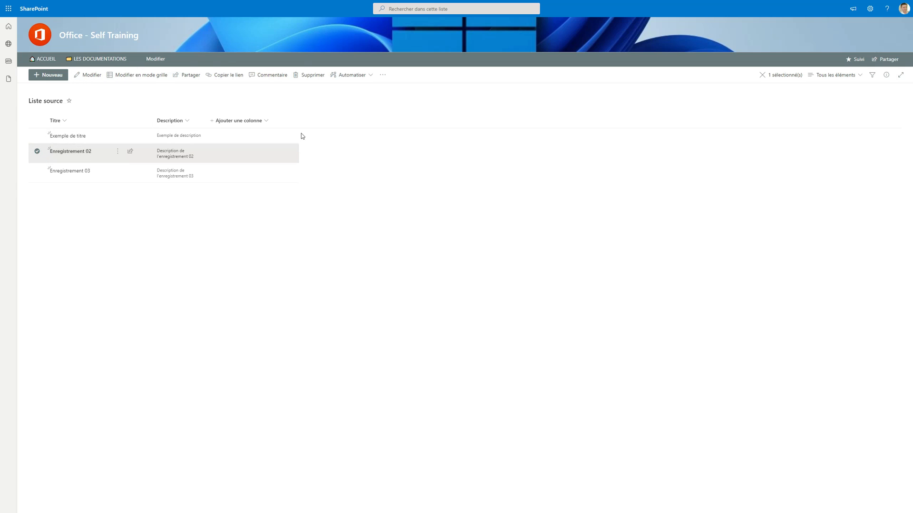
left_click(81, 153)
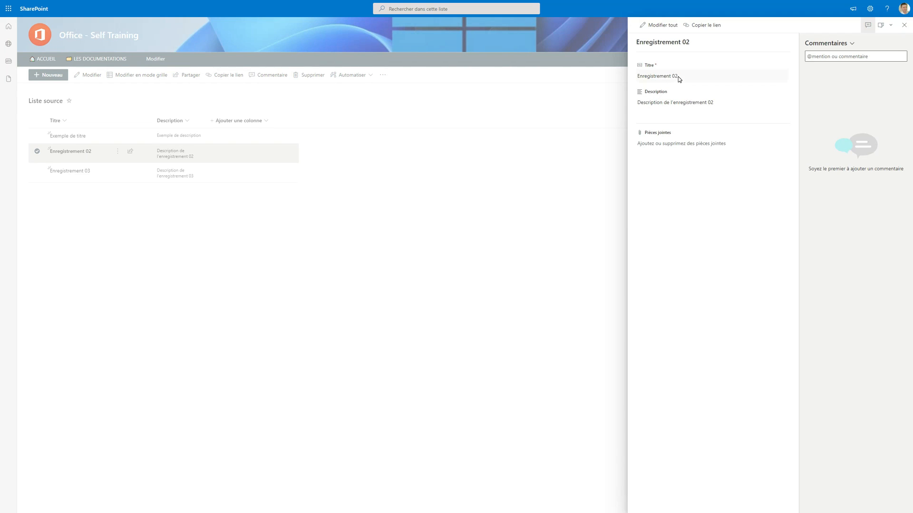
left_click(663, 103)
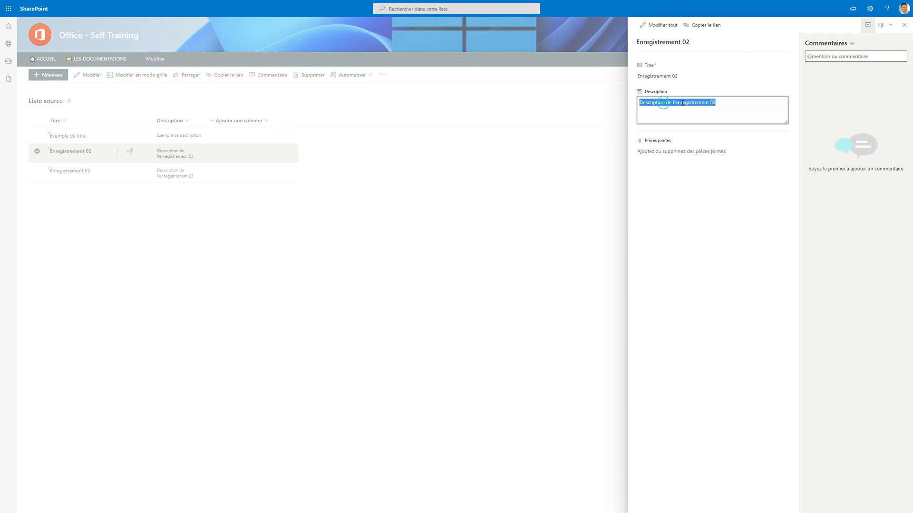
type("Lorem ipsum dolor site amet")
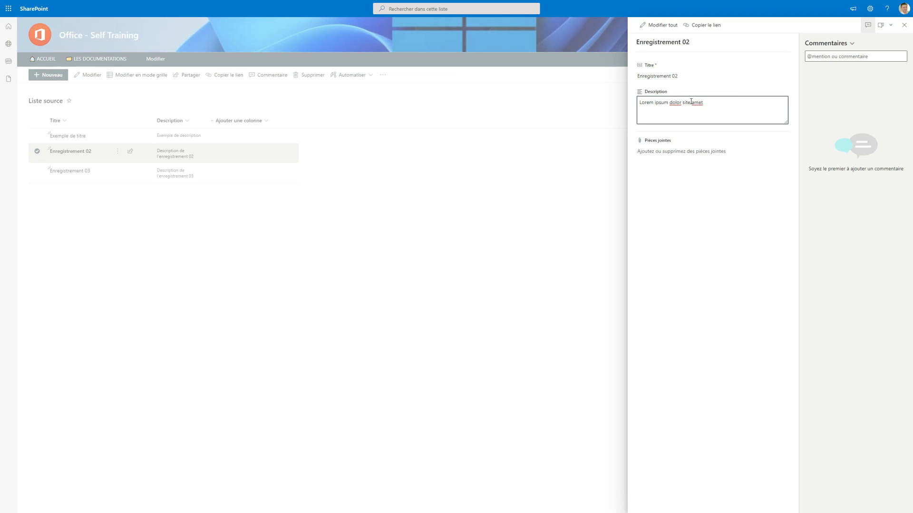
left_click(691, 102)
left_click(741, 204)
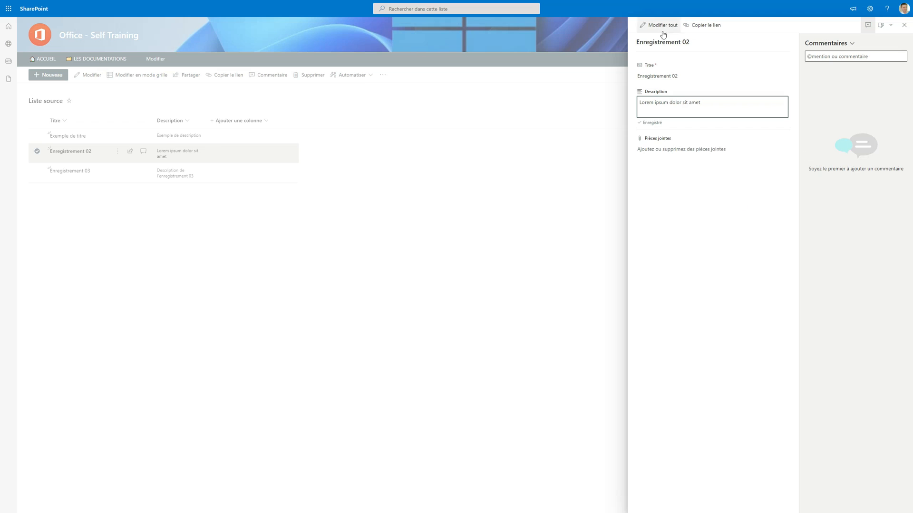
left_click(904, 25)
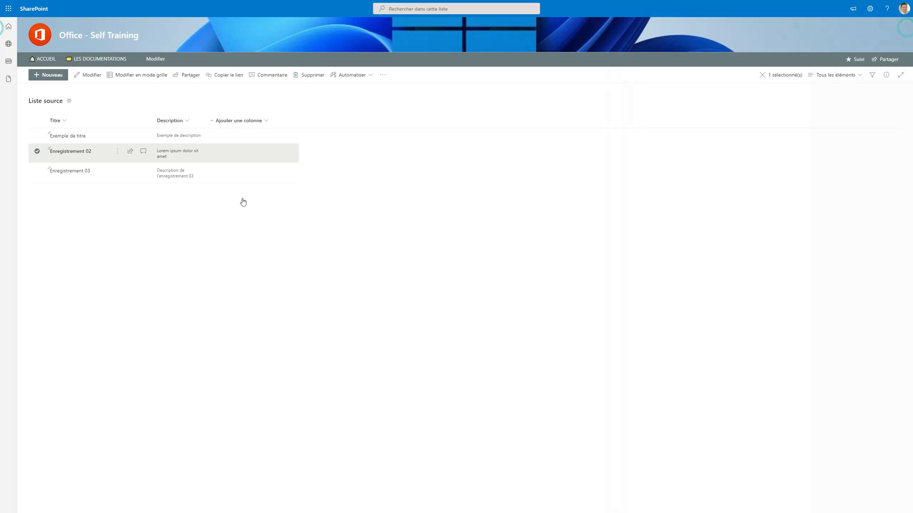
left_click(219, 212)
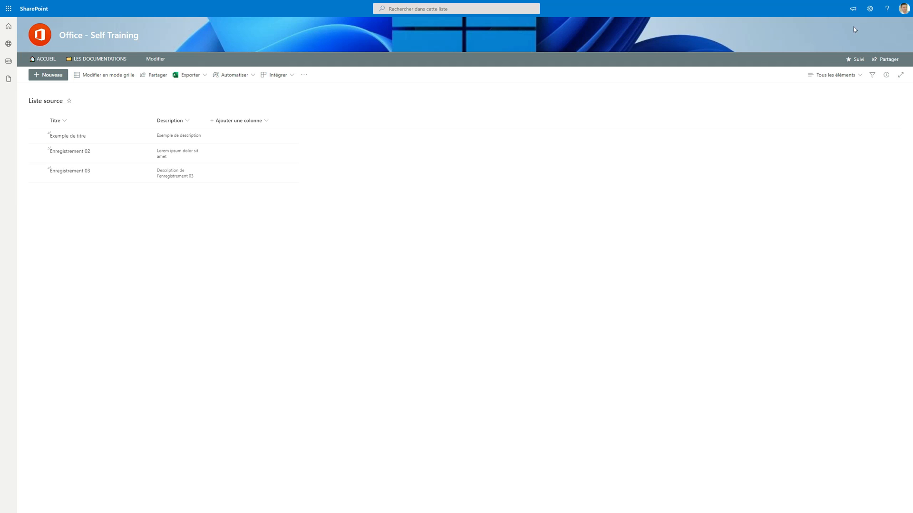
Step: Return to the site contents and open Liste cible 01
left_click(869, 8)
left_click(829, 76)
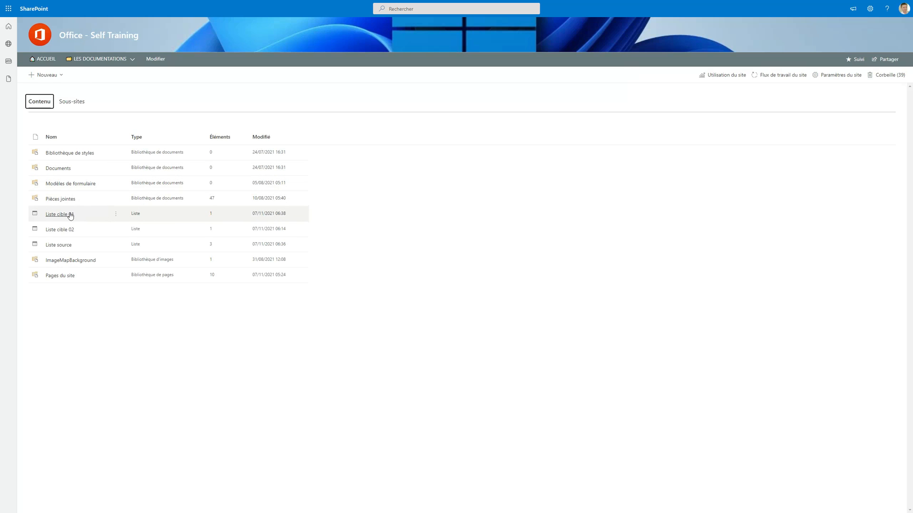
left_click(64, 215)
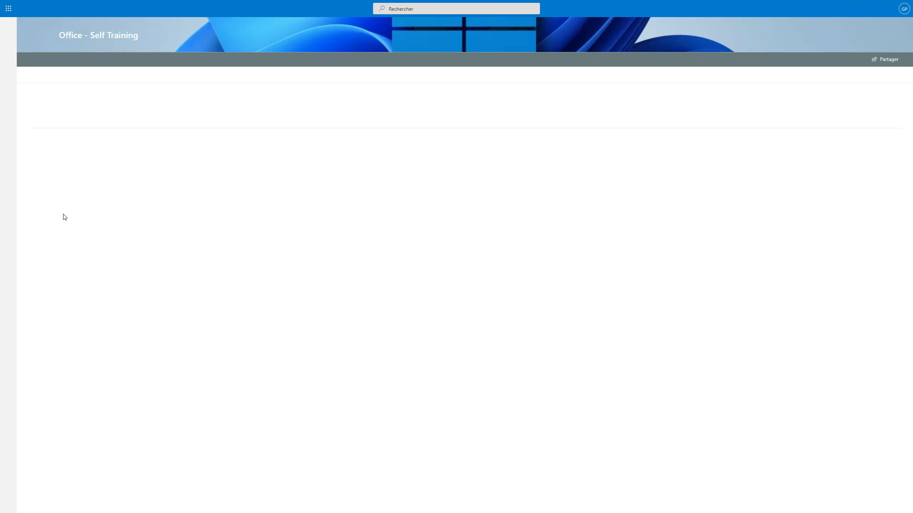